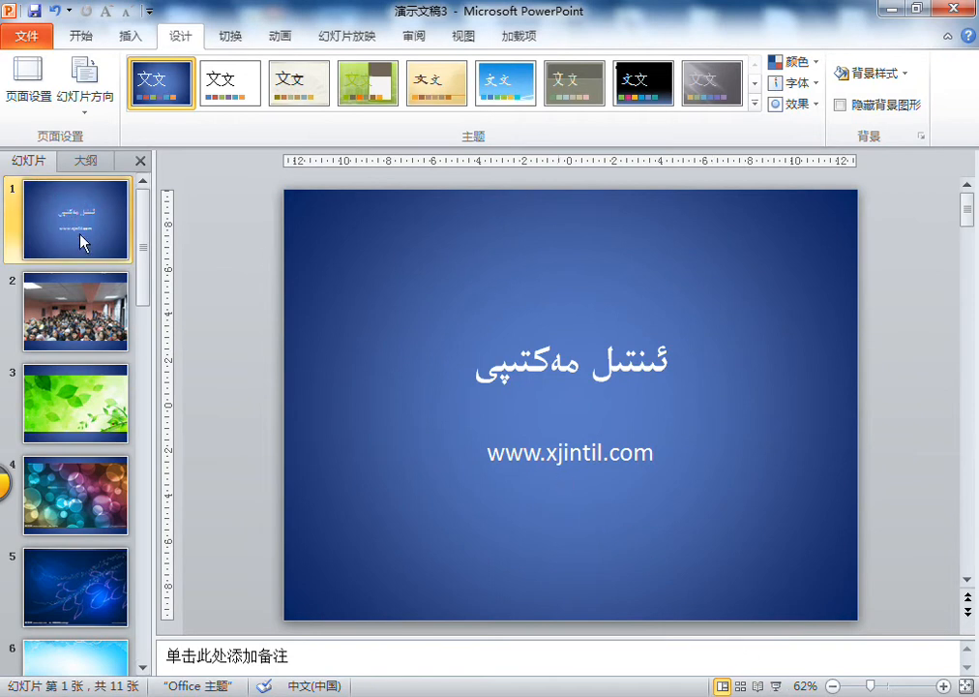
# - Apply the Door (门) slide transition to the title slide, slide 1
pyautogui.click(231, 39)
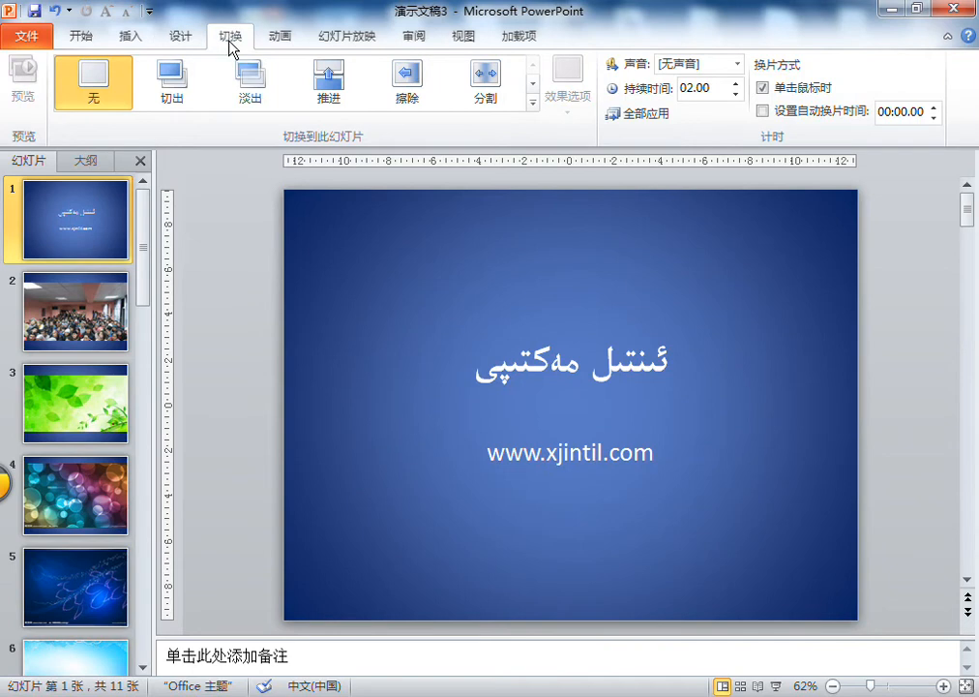
pyautogui.click(532, 104)
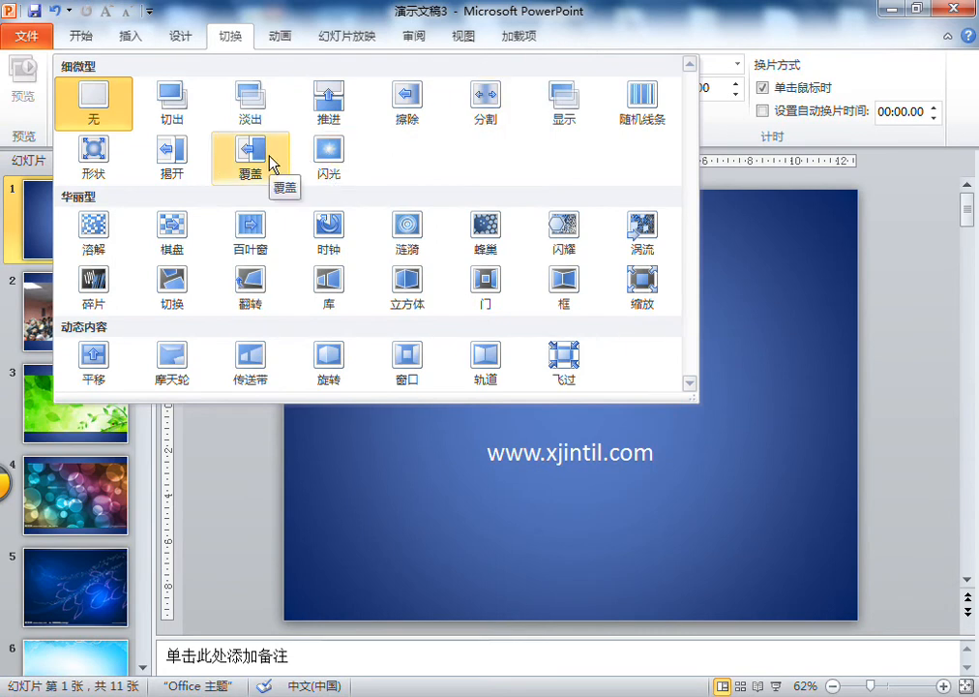
pyautogui.click(489, 280)
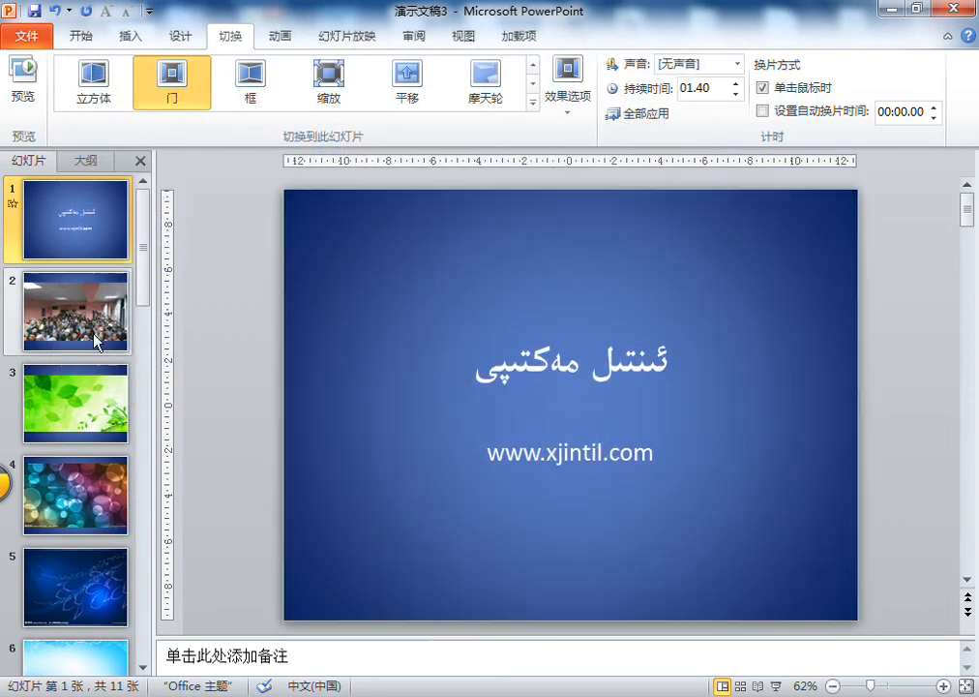
# - Apply the Split (分割) transition to slide 2 with the classroom crowd photo
pyautogui.click(94, 336)
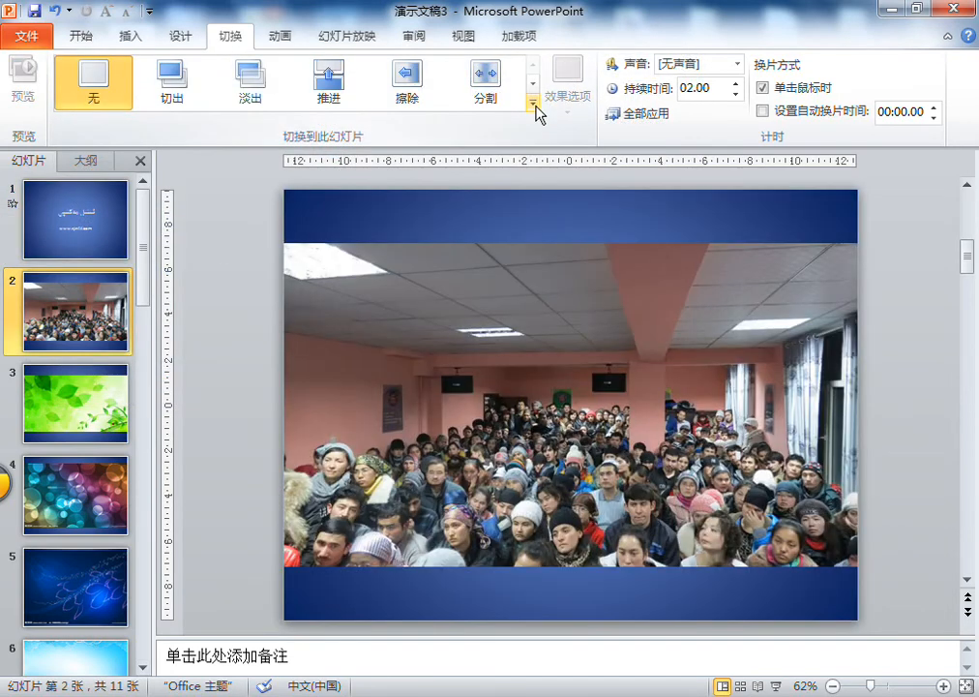
pyautogui.click(534, 106)
pyautogui.click(496, 99)
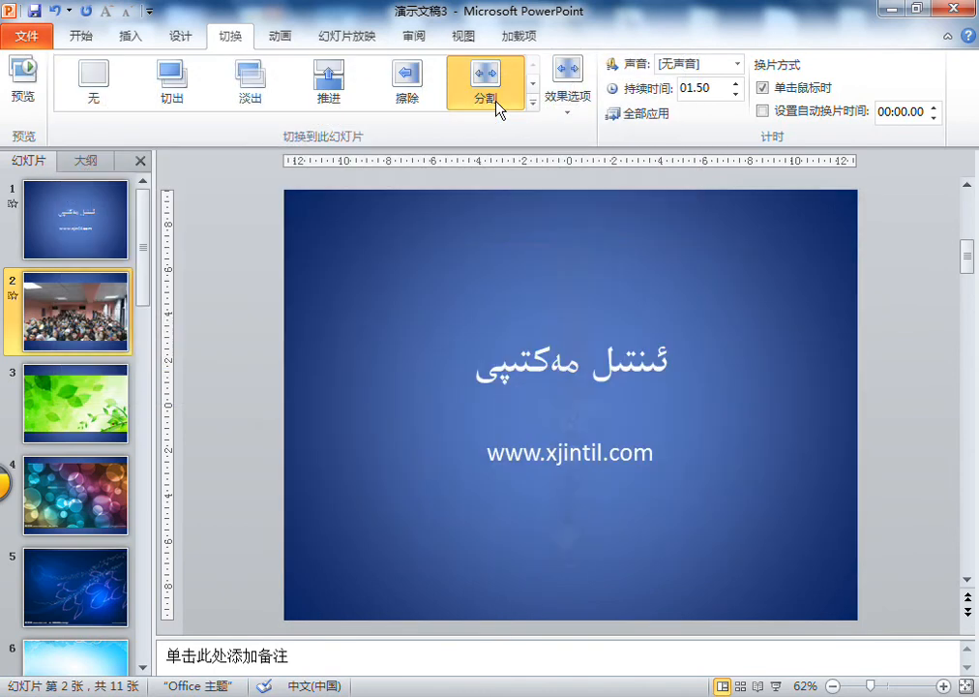
# - Apply the Switch (切换) transition to slide 3 with the green leaves picture
pyautogui.click(96, 406)
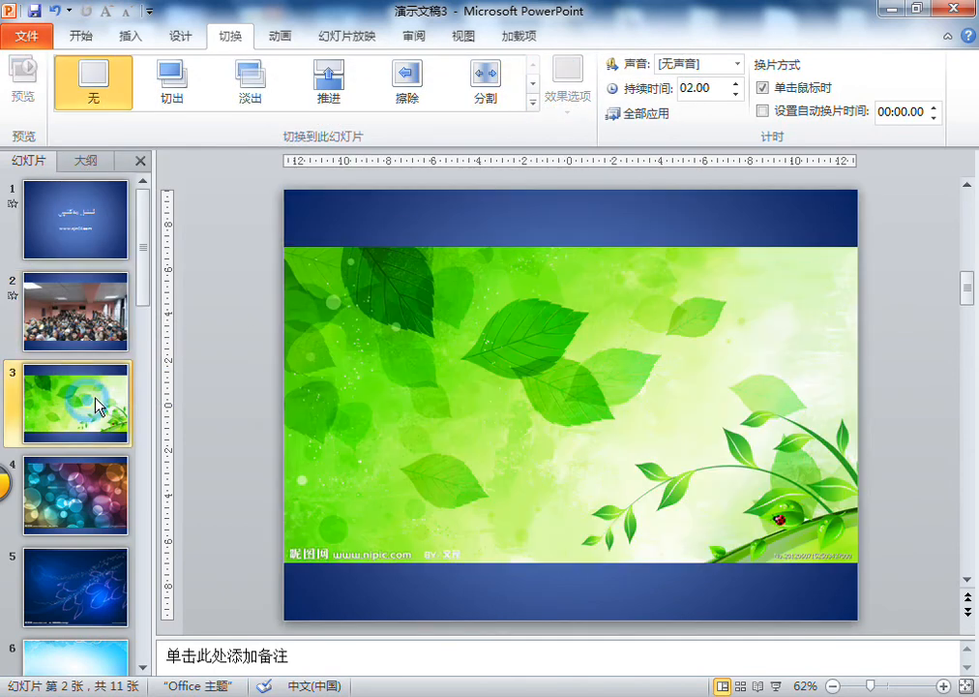
pyautogui.click(534, 107)
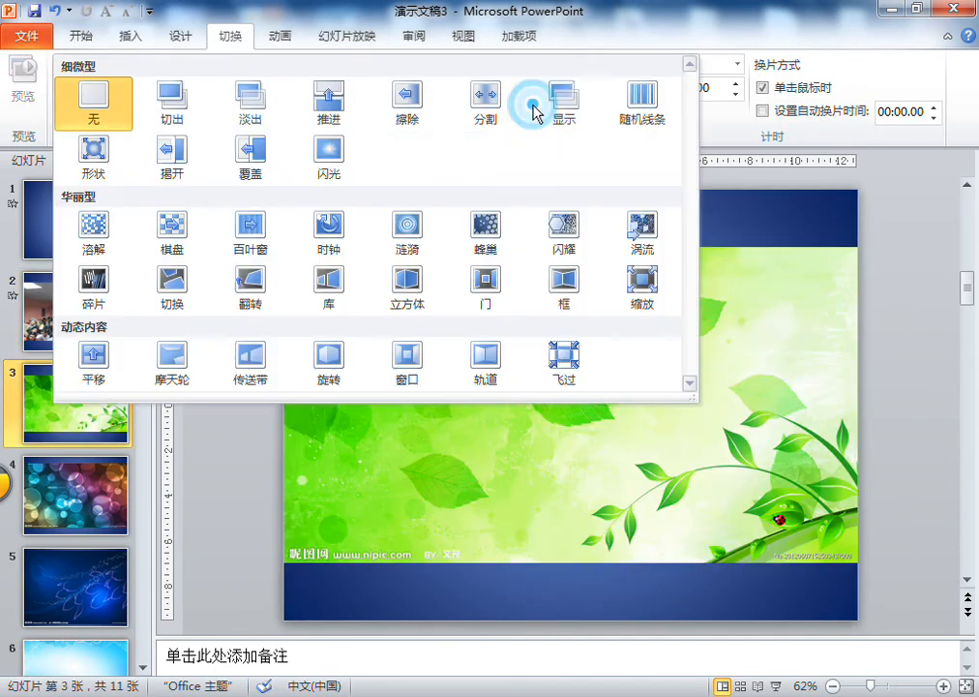
pyautogui.click(192, 285)
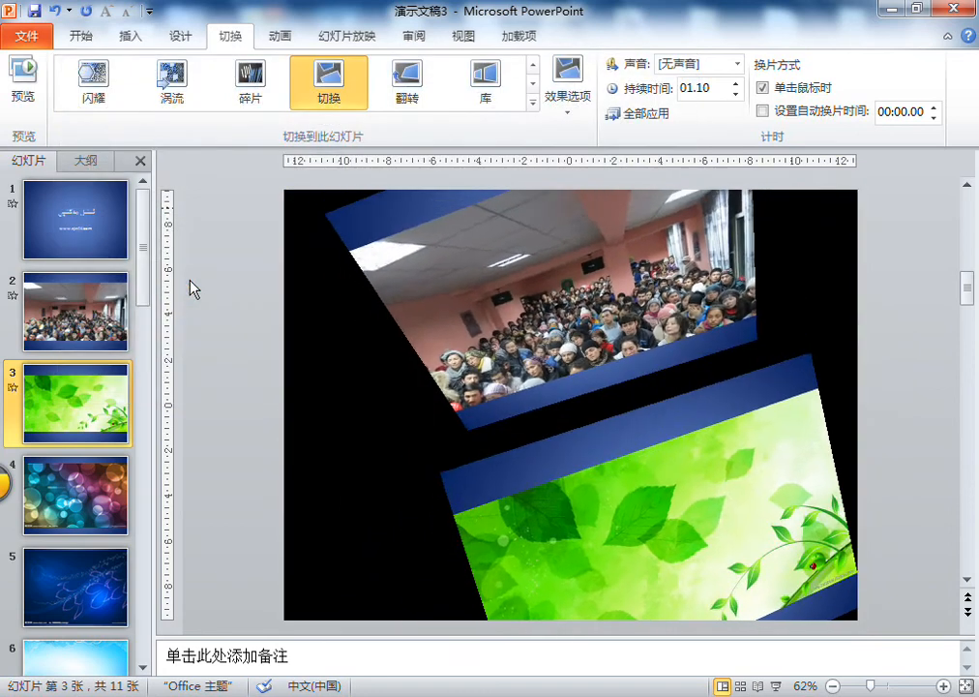
# - Apply the Gallery (库) transition to slide 4 with the coloured bubbles picture
pyautogui.click(76, 489)
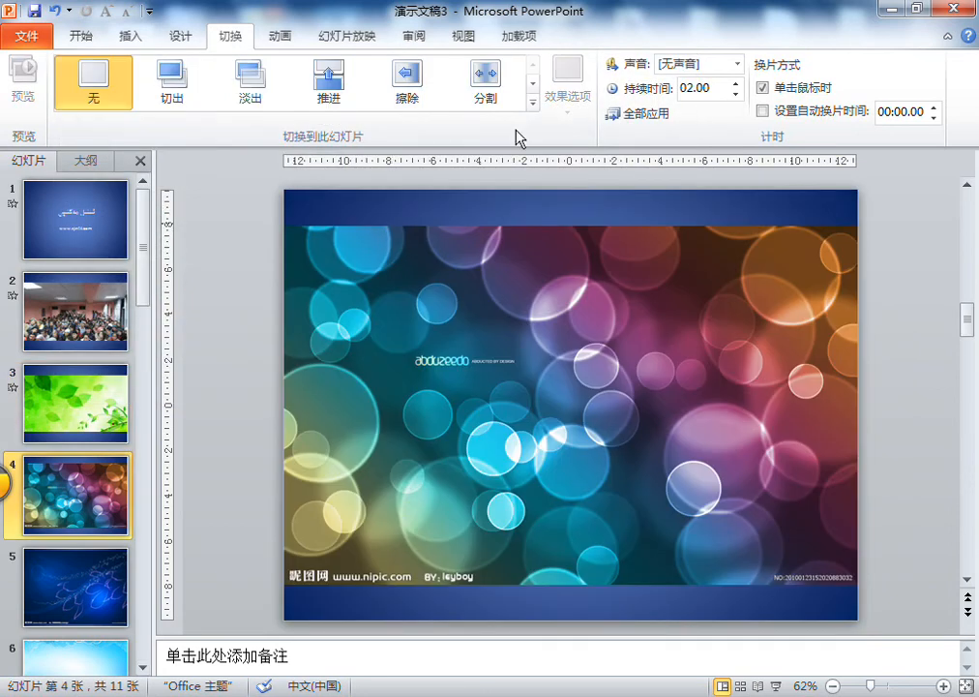
pyautogui.click(532, 105)
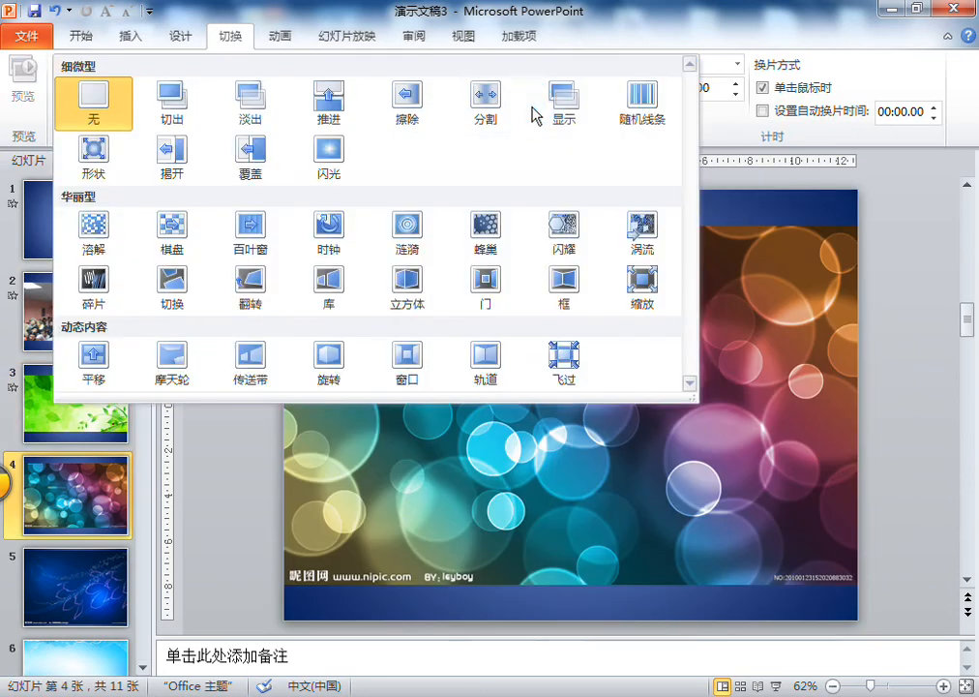
pyautogui.click(330, 283)
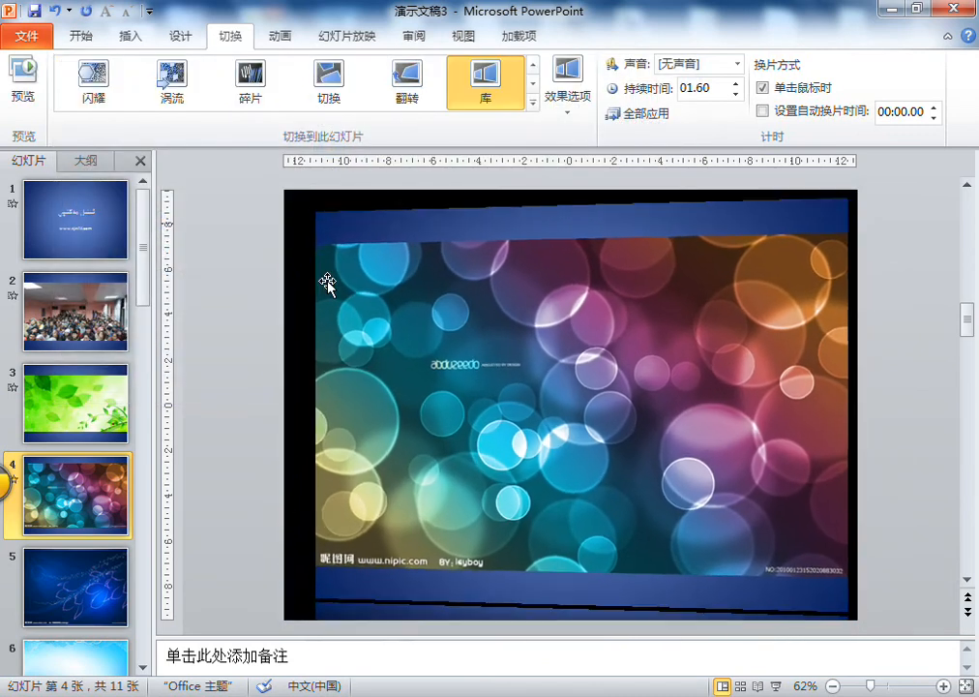
# - Apply the Box (框) transition to slide 5 with the dark blue sparkle picture
pyautogui.scroll(-1, 144, 324)
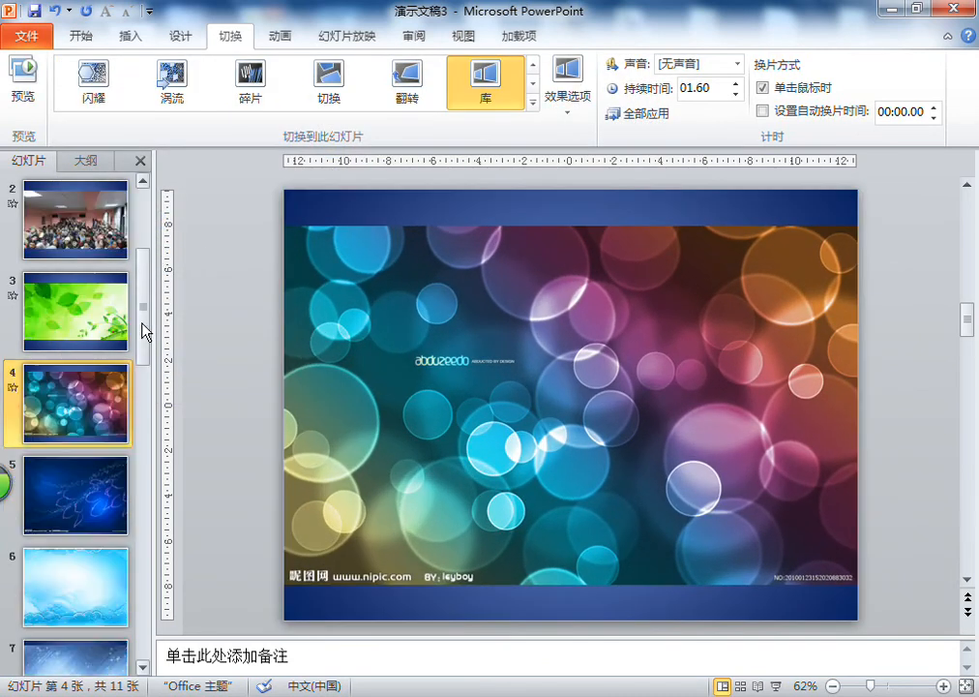
pyautogui.click(97, 508)
pyautogui.scroll(-1, 97, 508)
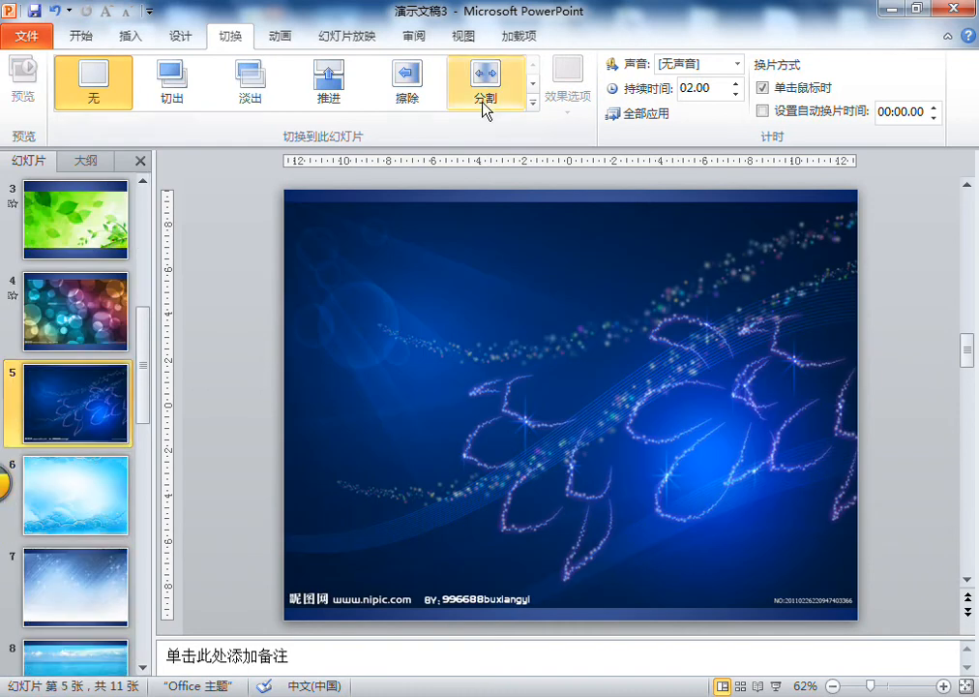
pyautogui.click(532, 102)
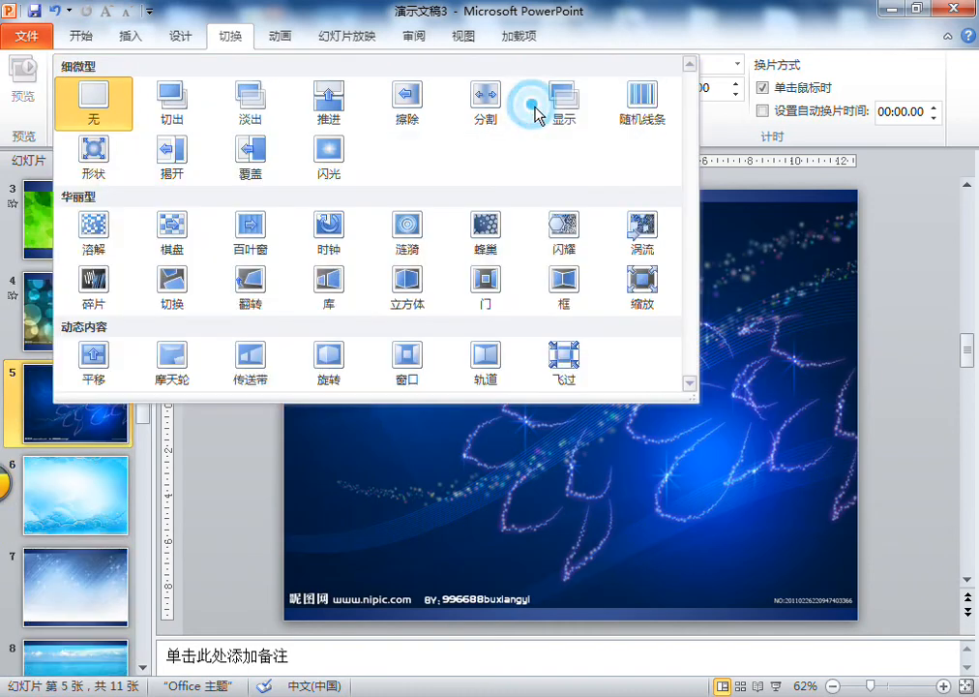
pyautogui.click(562, 293)
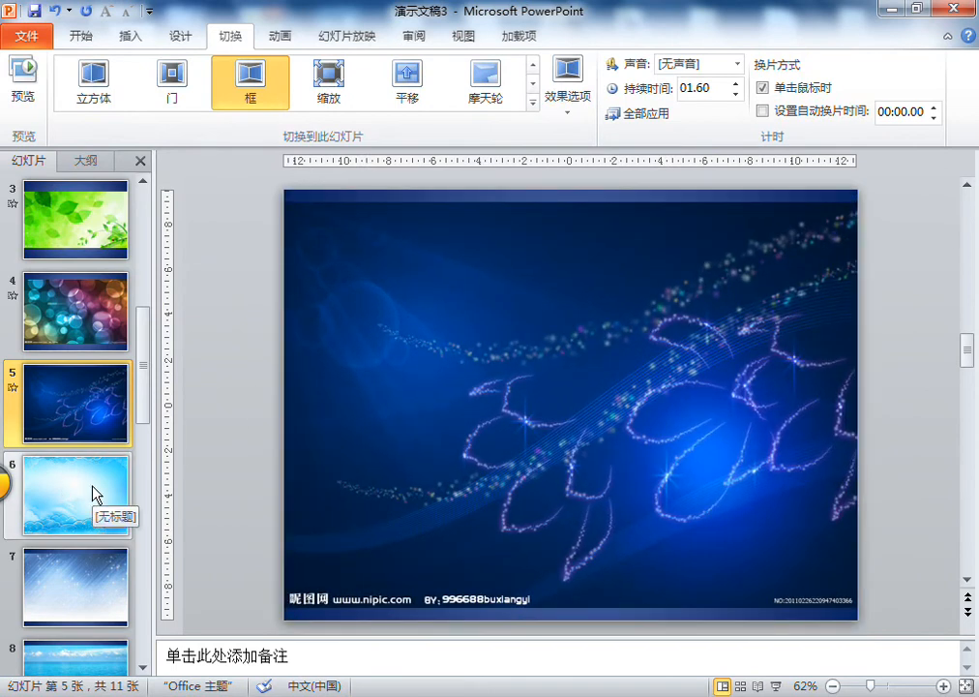
# - Apply the Shred (碎片) transition to slide 6 with the light blue clouds picture
pyautogui.click(94, 493)
pyautogui.scroll(-1, 535, 109)
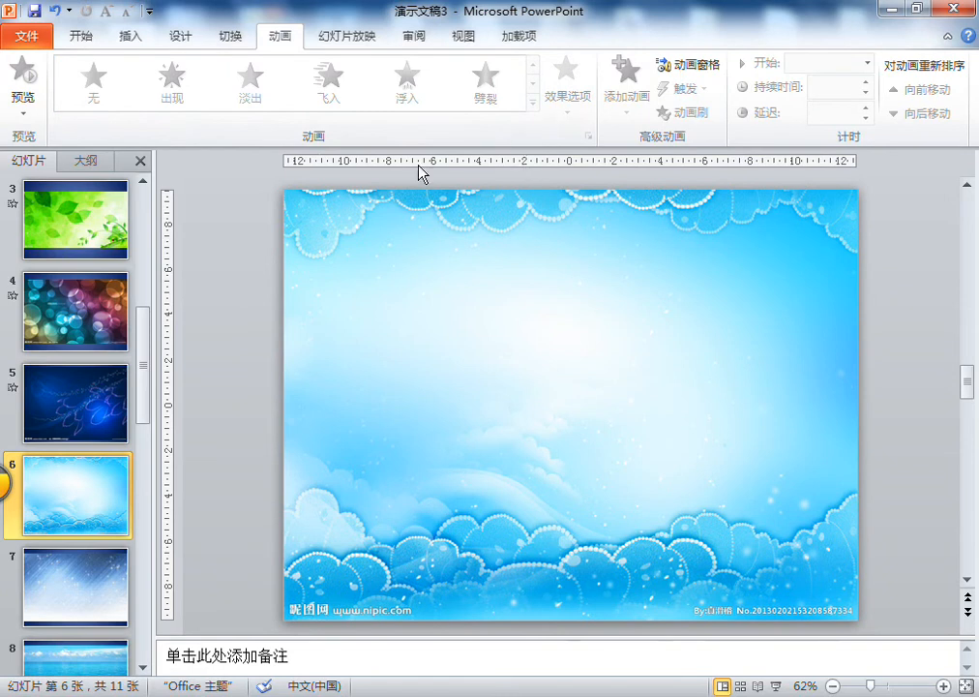
pyautogui.click(230, 37)
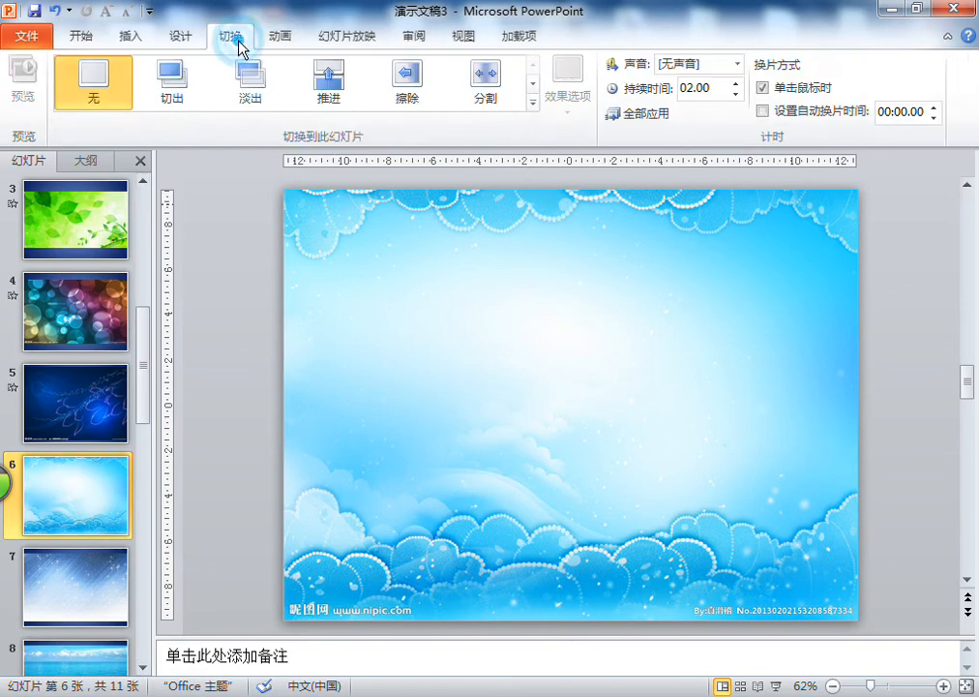
pyautogui.click(531, 101)
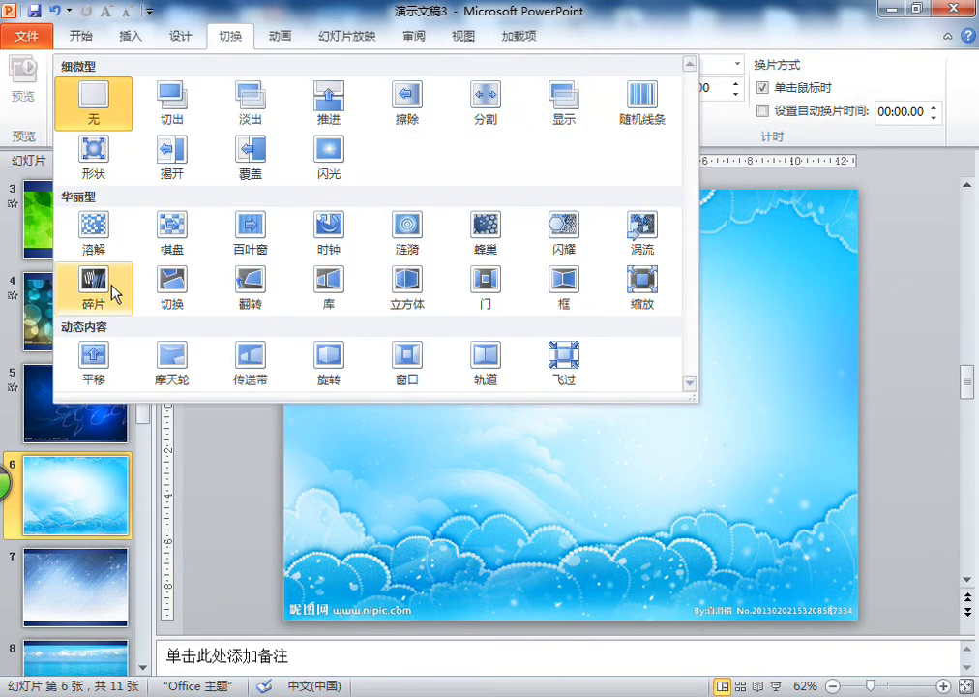
pyautogui.click(90, 287)
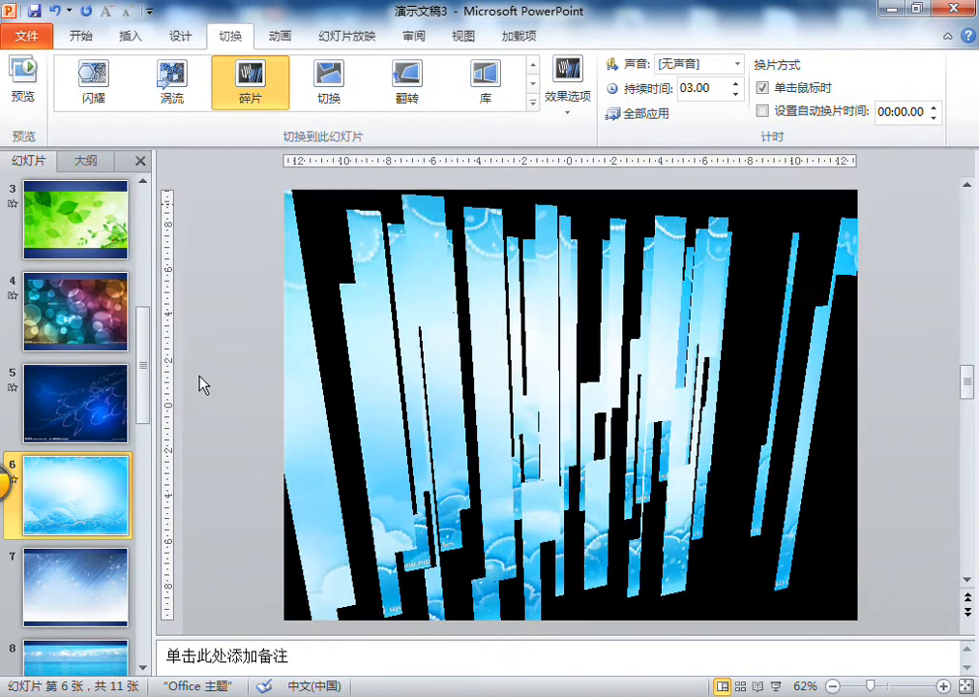
pyautogui.click(87, 595)
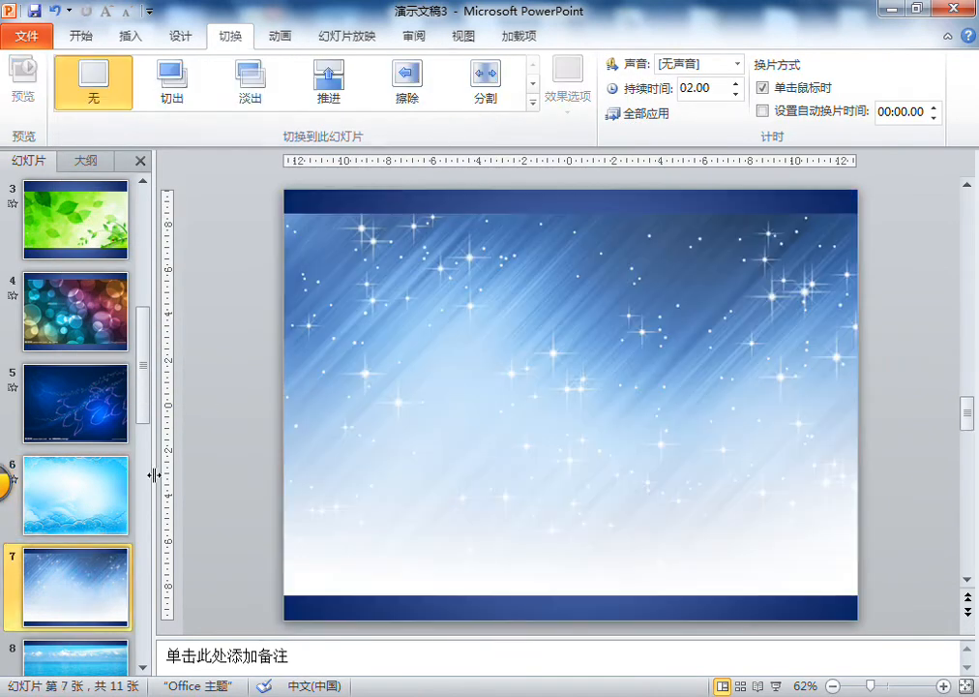
pyautogui.click(72, 495)
pyautogui.click(531, 102)
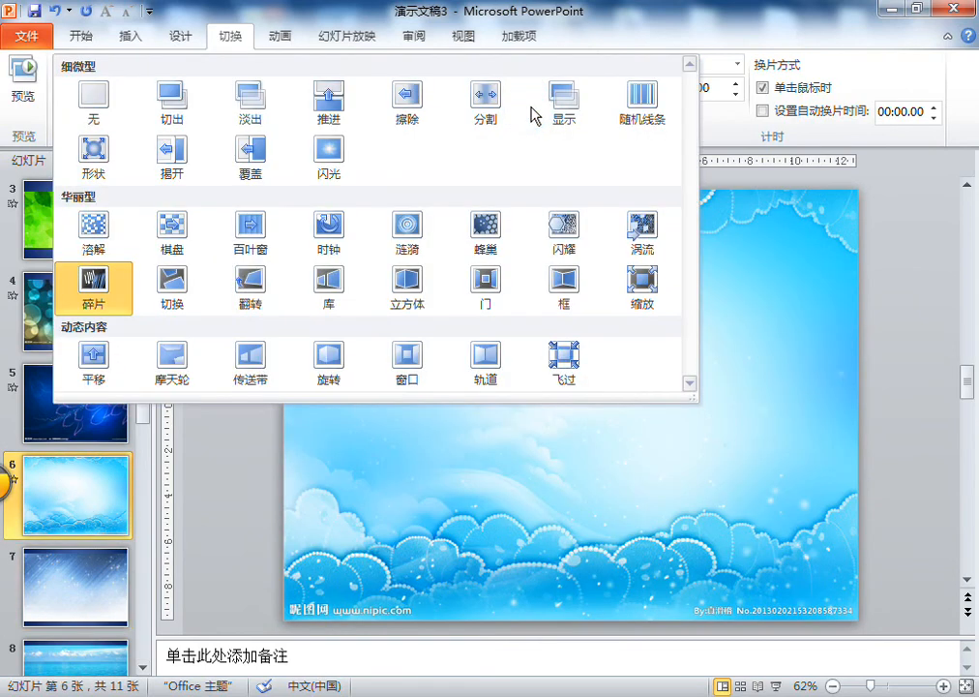
pyautogui.click(329, 229)
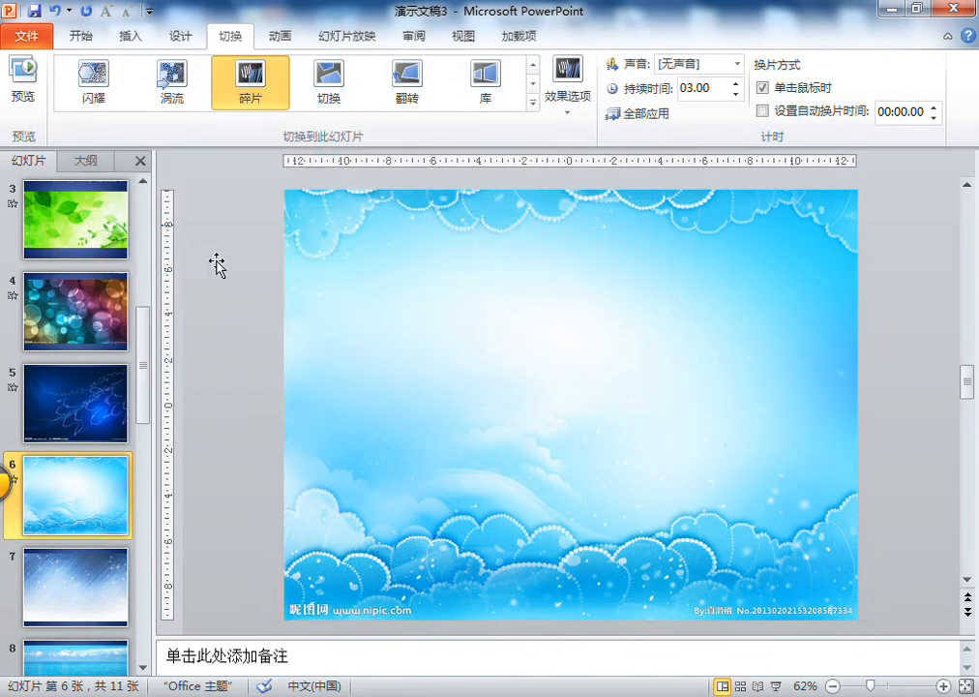
# - Apply the Orbit (轨道) transition to slide 7 with the starry blue picture
pyautogui.click(76, 588)
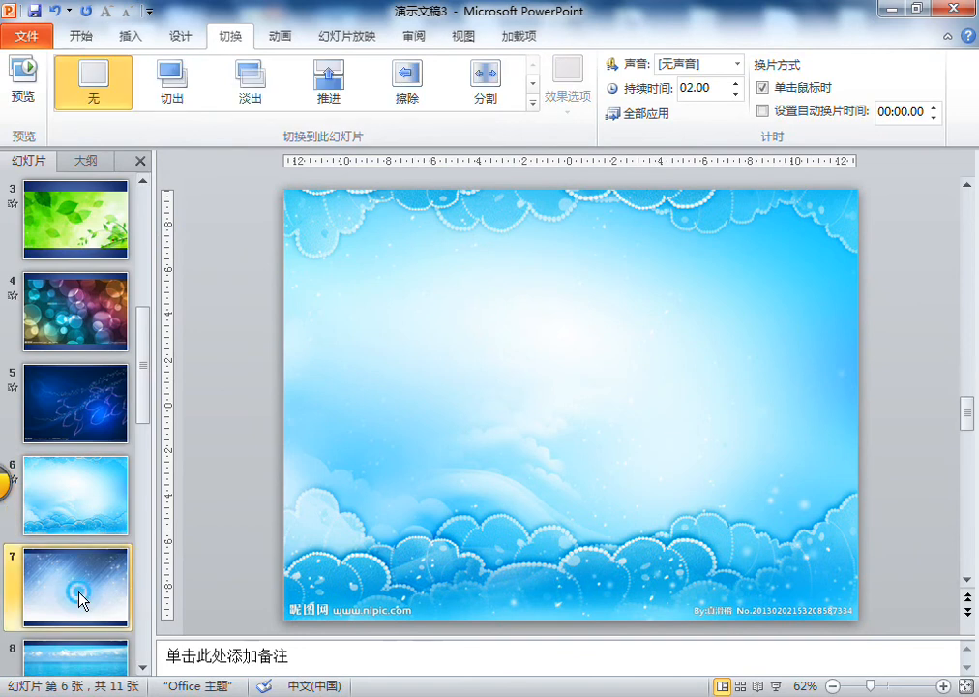
pyautogui.click(531, 107)
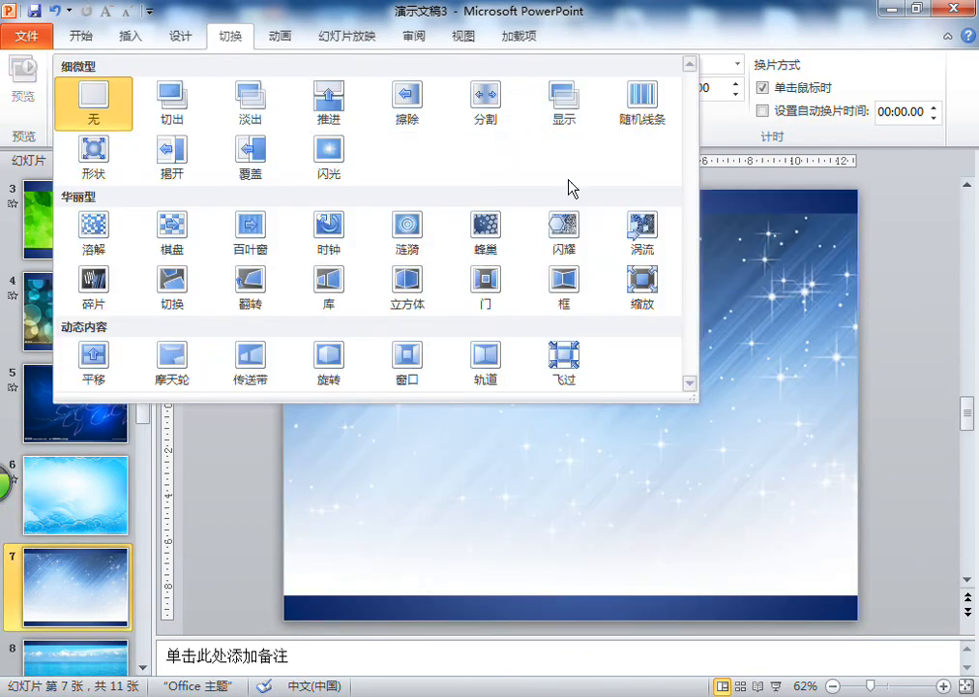
pyautogui.click(499, 356)
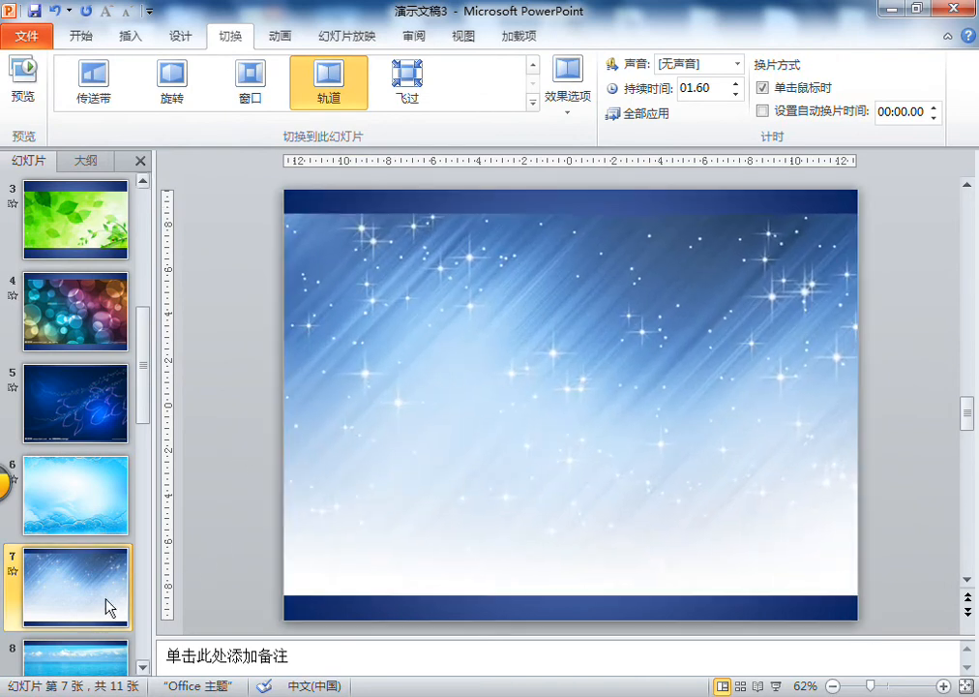
# - Apply the Ferris Wheel (摩天轮) transition to slide 8 with the sea picture
pyautogui.scroll(-3, 82, 584)
pyautogui.click(73, 405)
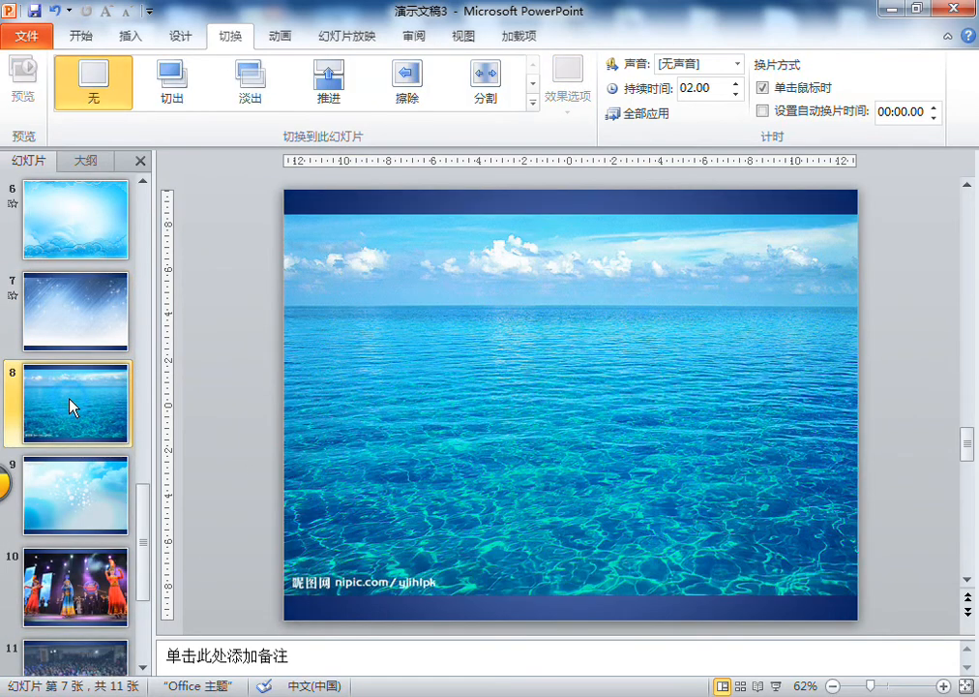
pyautogui.click(533, 104)
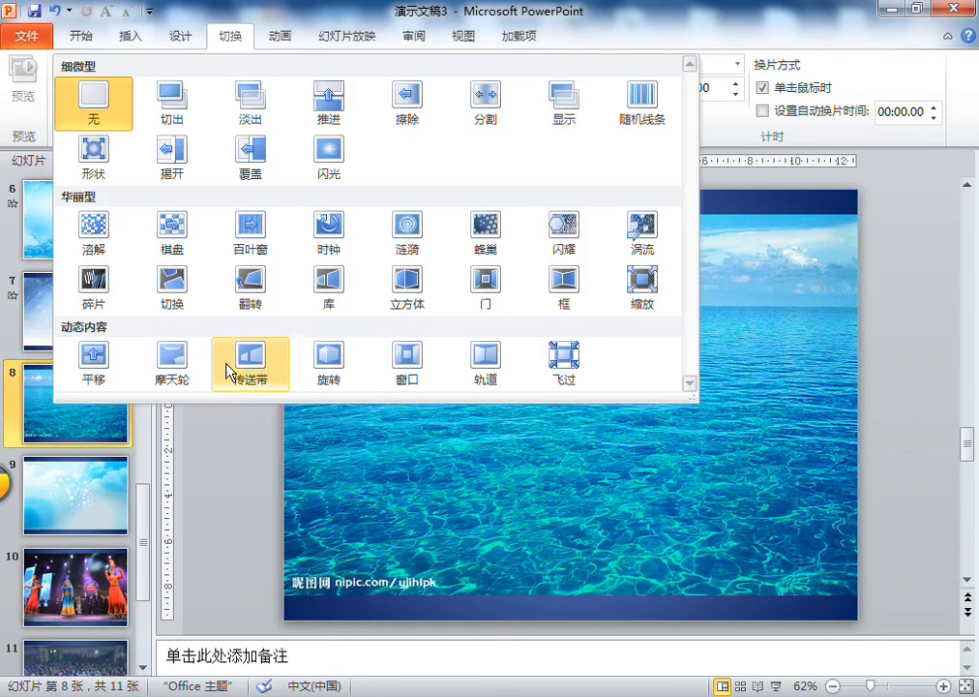
pyautogui.click(178, 367)
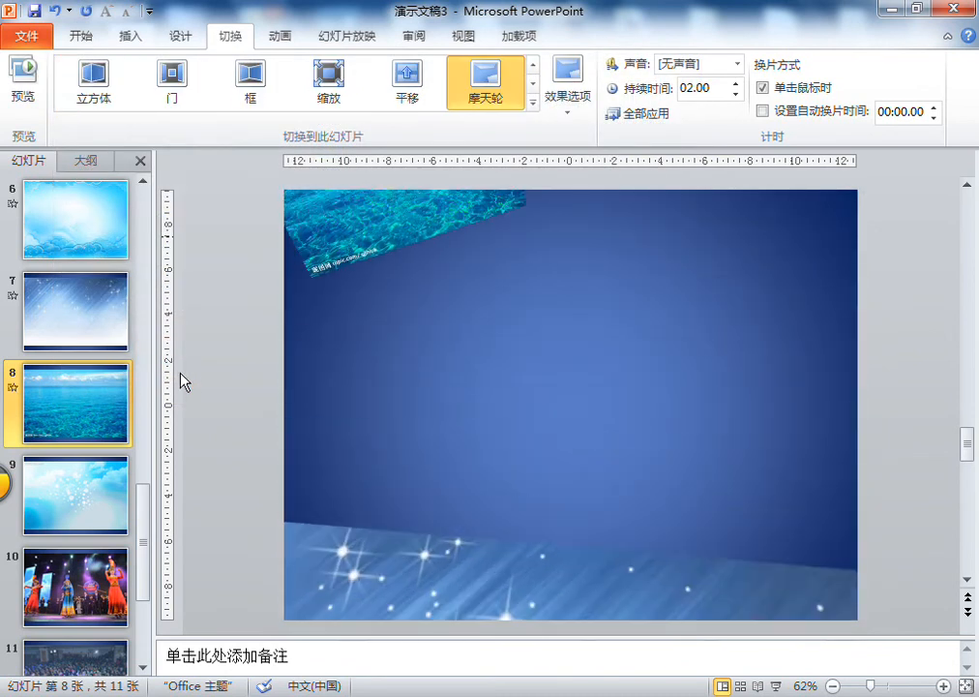
# - Apply the Pan (平移) transition to slide 9 with the sky and white dots picture
pyautogui.click(77, 494)
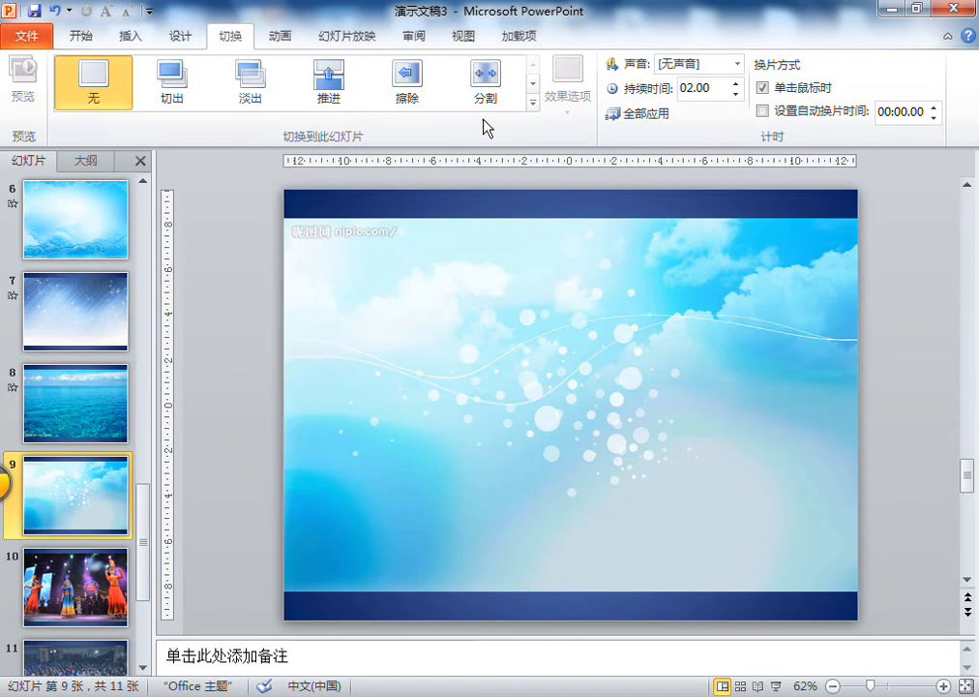
pyautogui.click(532, 104)
pyautogui.click(93, 366)
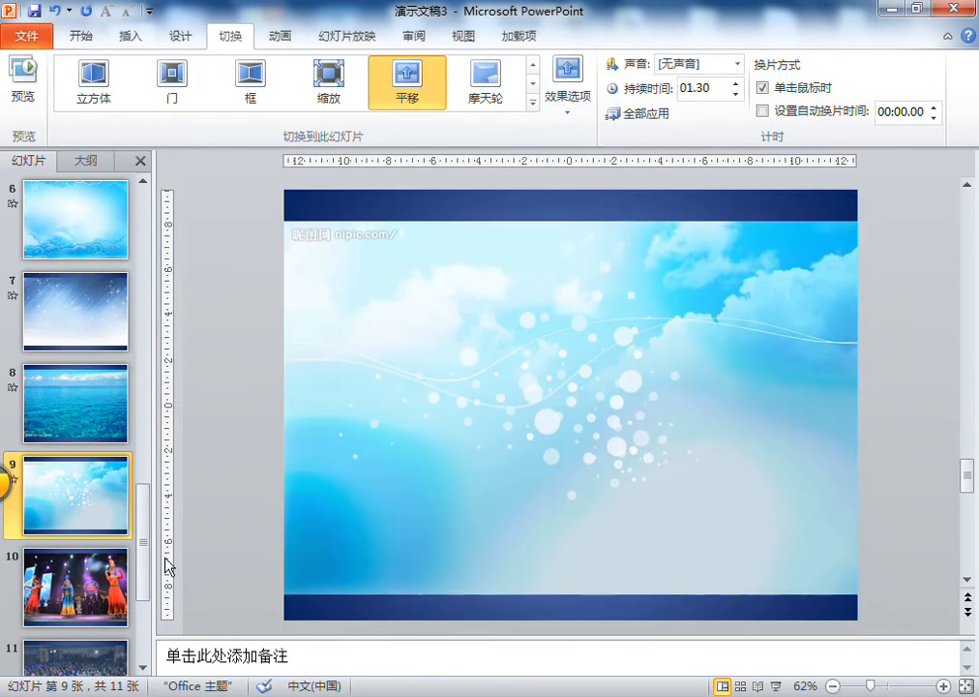
# - Apply the Fly Through (飞过) transition to slide 10 with the stage dancers photo
pyautogui.click(76, 585)
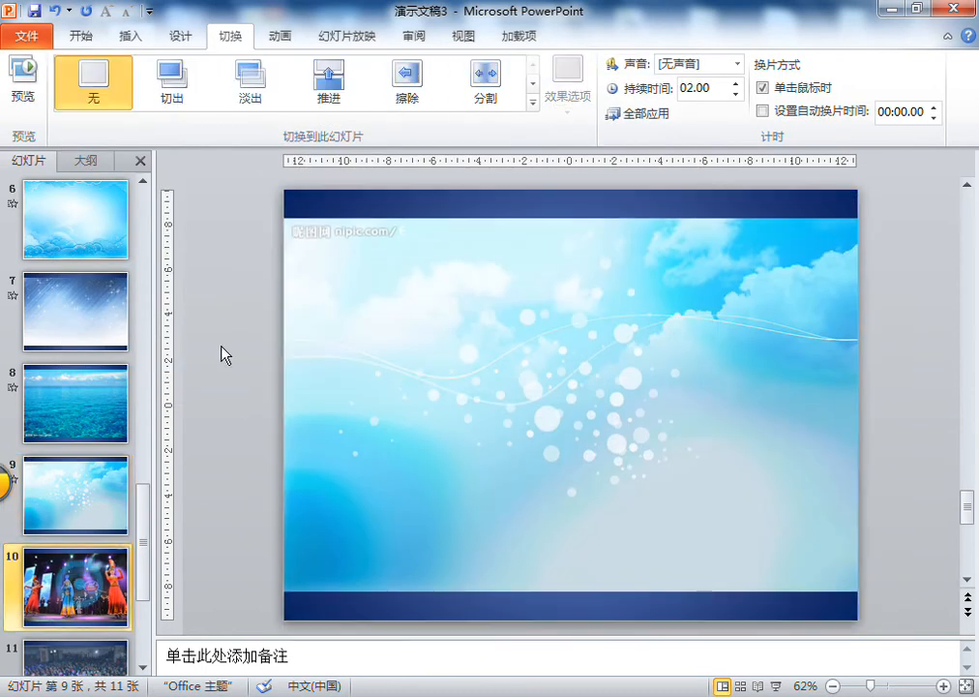
pyautogui.click(534, 103)
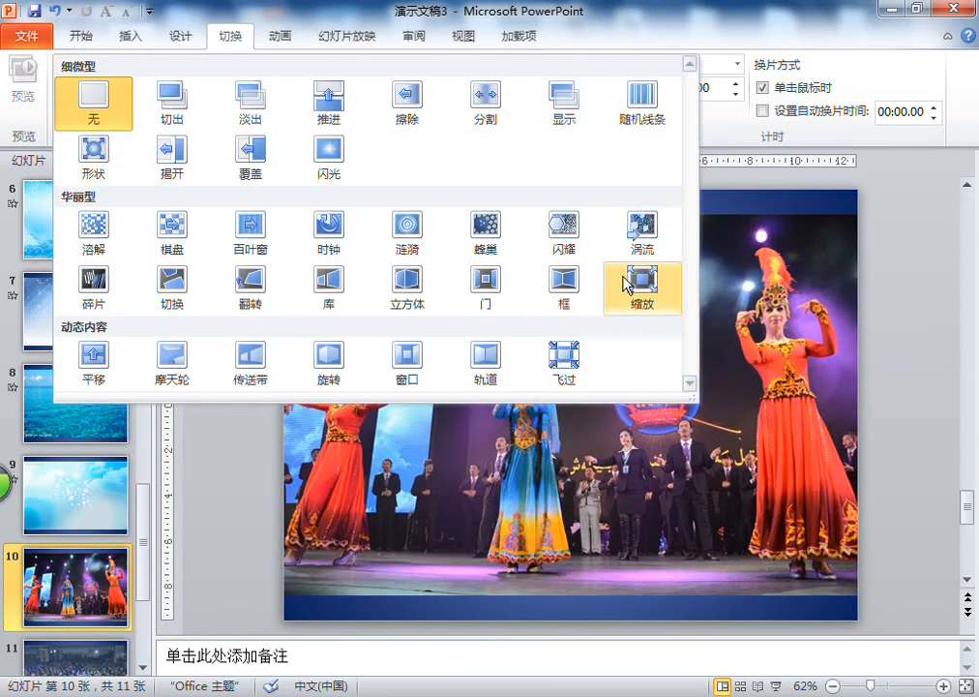
pyautogui.click(551, 361)
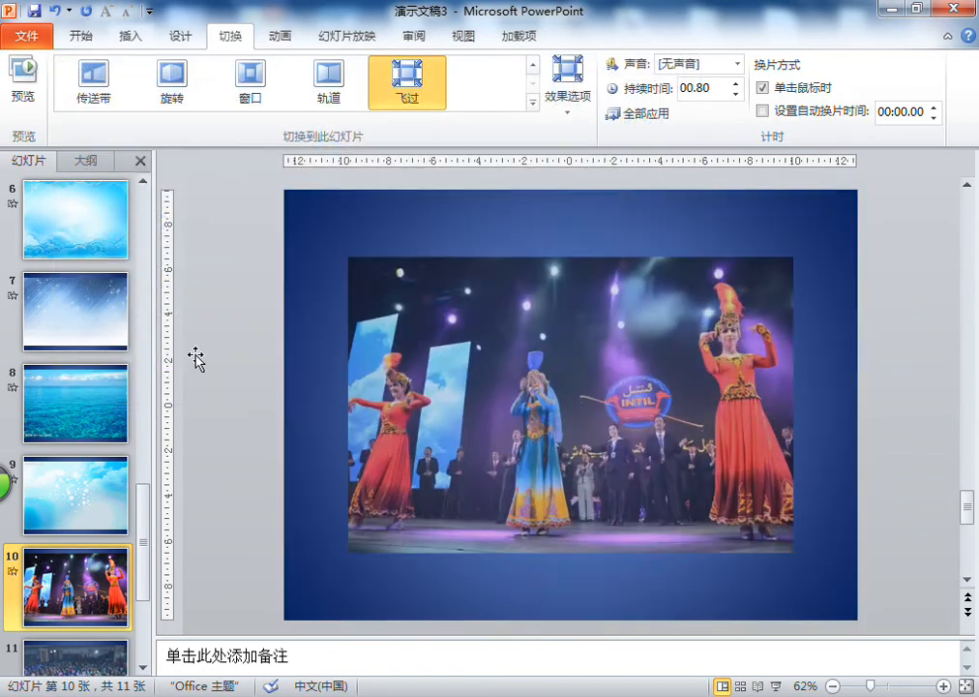
# - Apply the Ripple (涟漪) transition to slide 11 with the seated audience photo
pyautogui.scroll(-1, 69, 600)
pyautogui.click(72, 586)
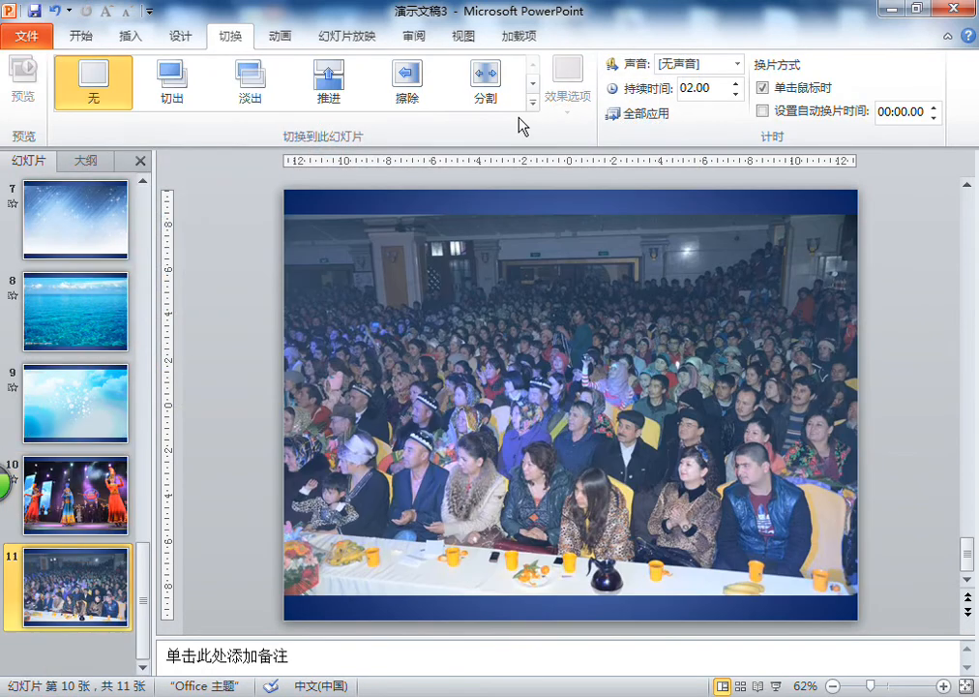
pyautogui.click(534, 104)
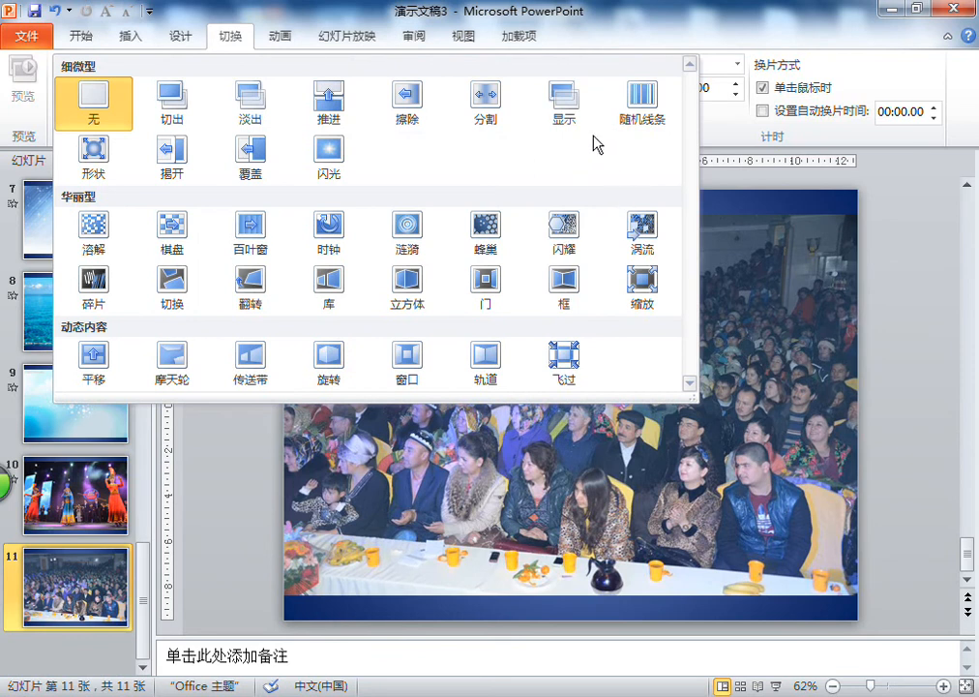
pyautogui.click(569, 101)
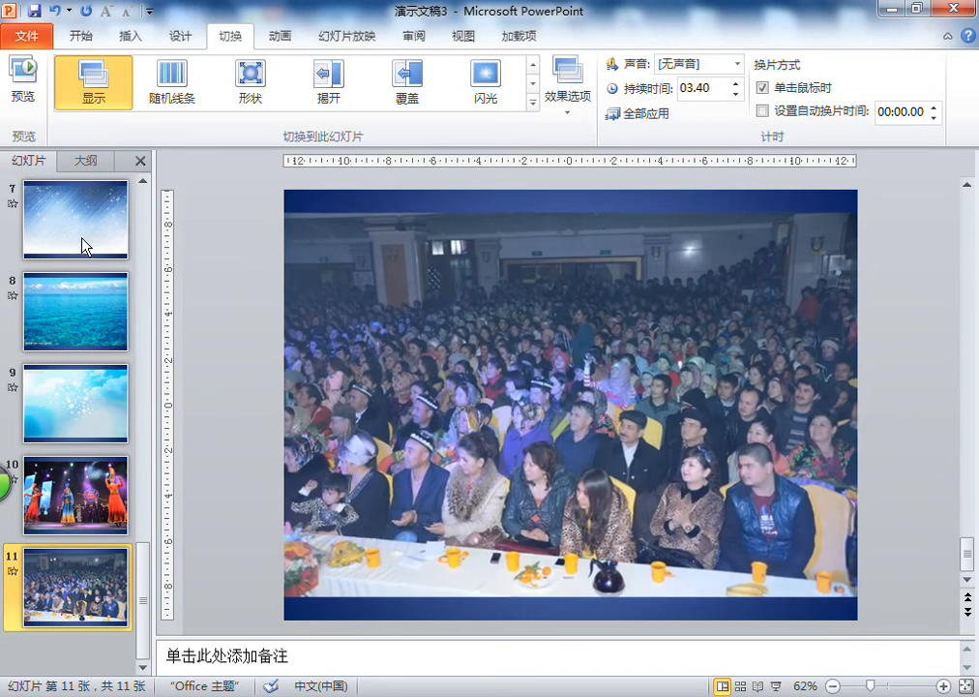
pyautogui.click(531, 103)
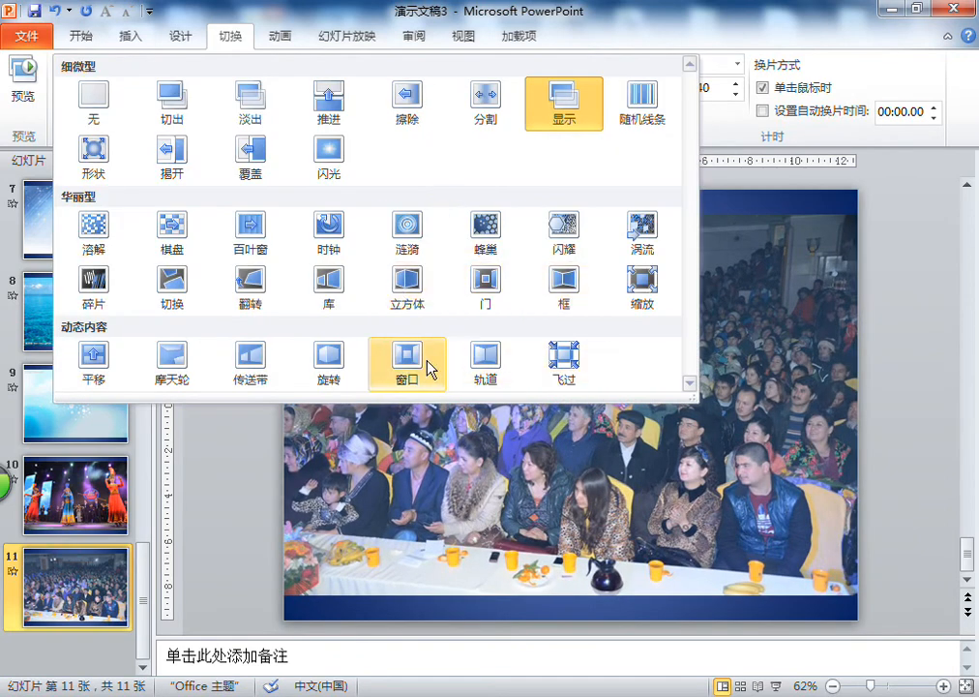
pyautogui.click(407, 230)
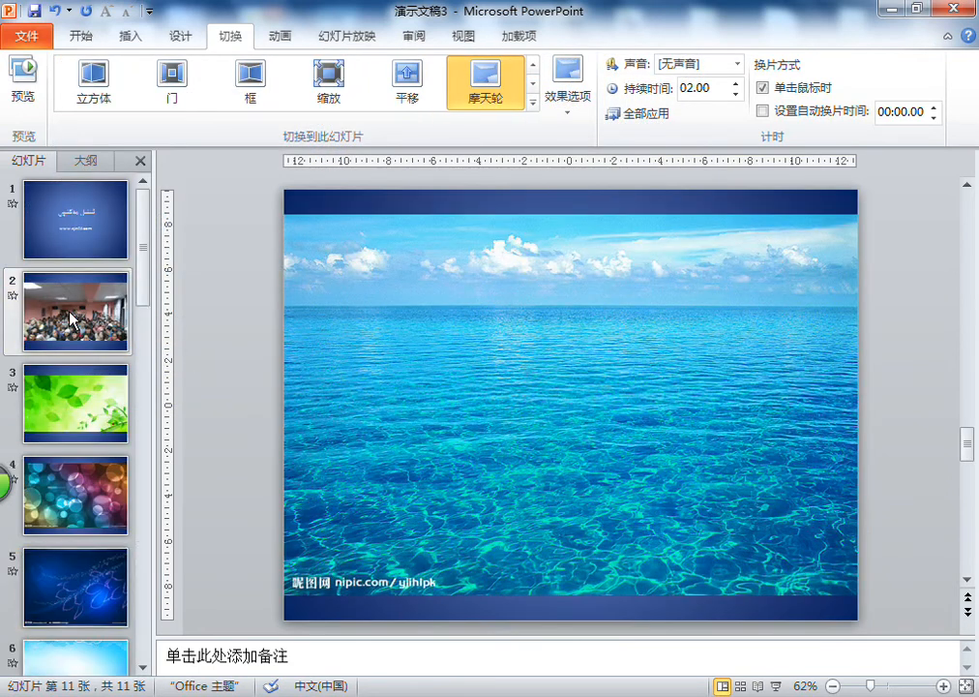
# - Play the slide show from the beginning through all 11 slides to check the transitions, and exit at the end
pyautogui.click(100, 243)
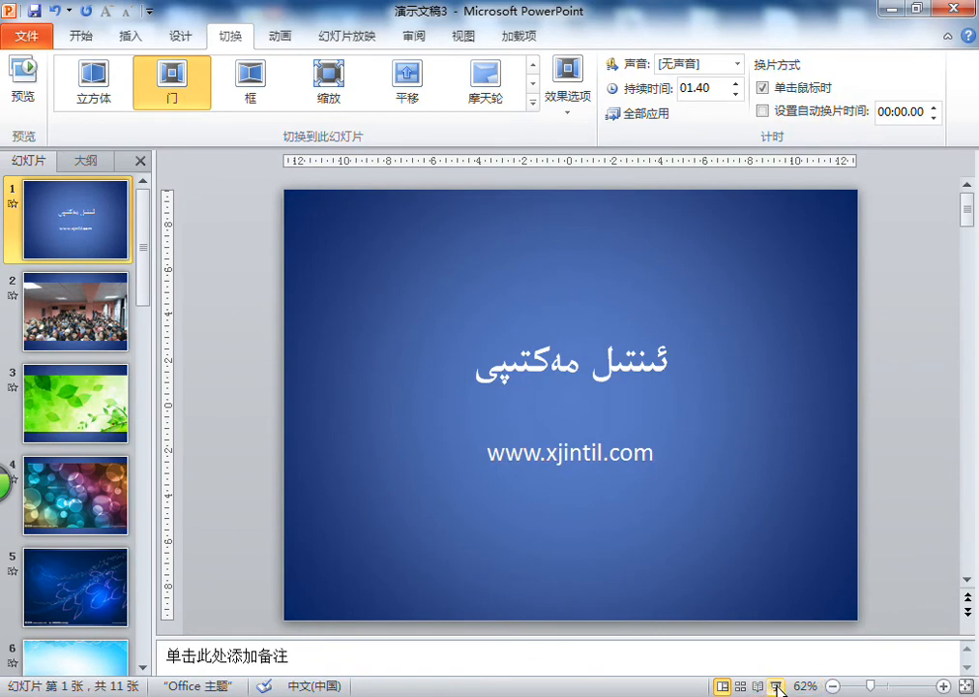
pyautogui.click(358, 39)
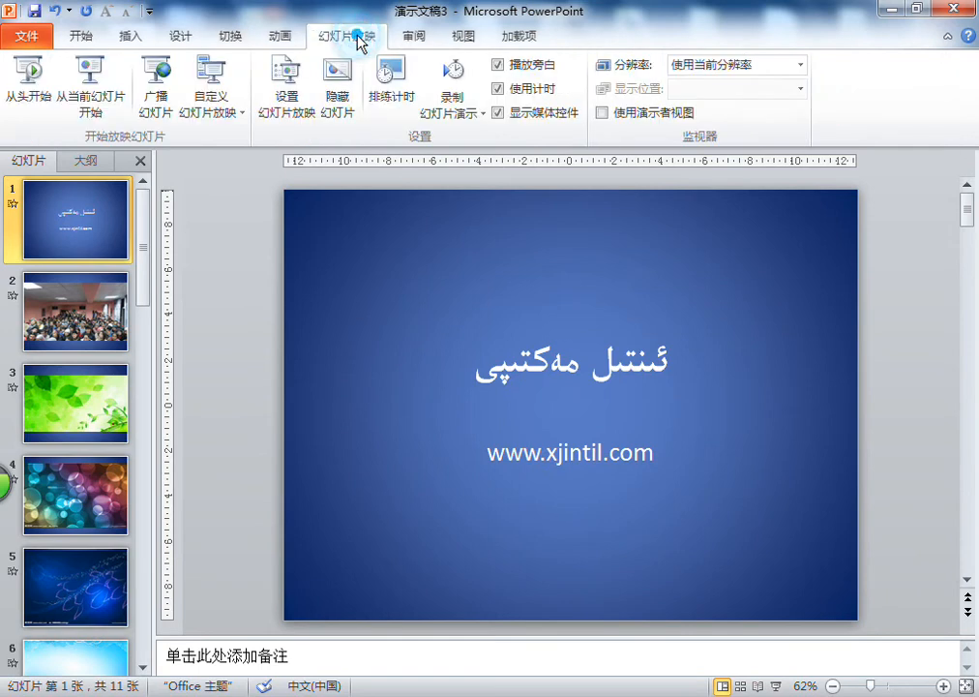
pyautogui.click(35, 108)
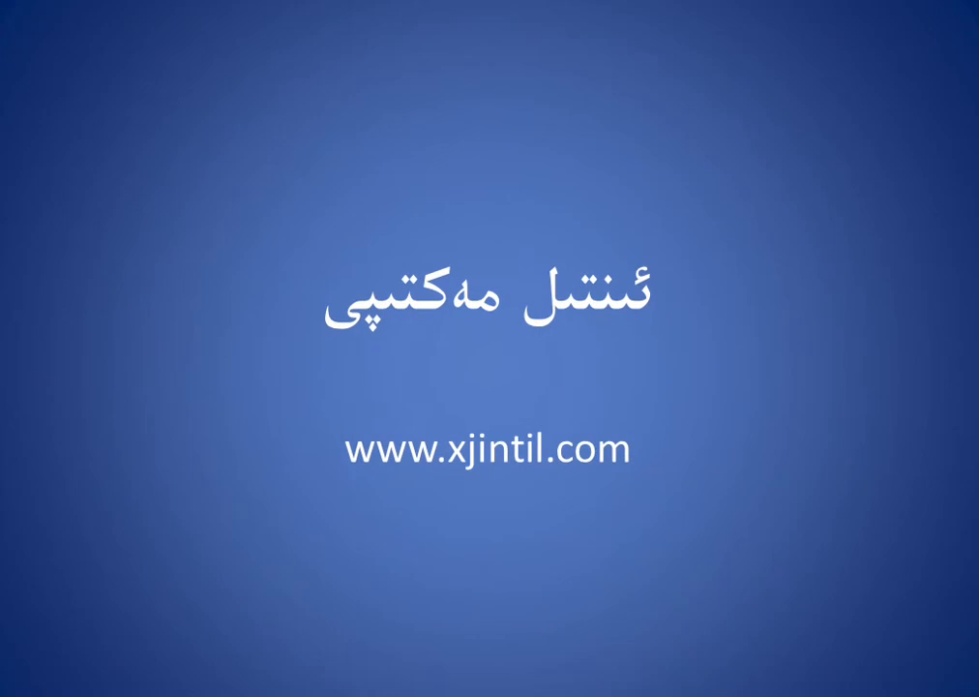
pyautogui.press('Right')
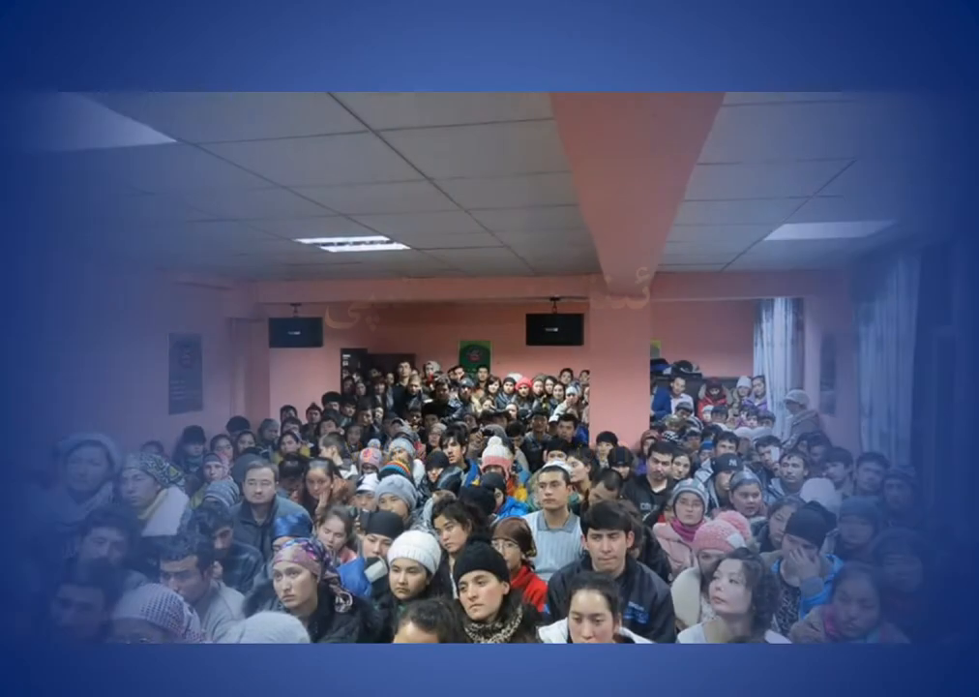
pyautogui.press('Right')
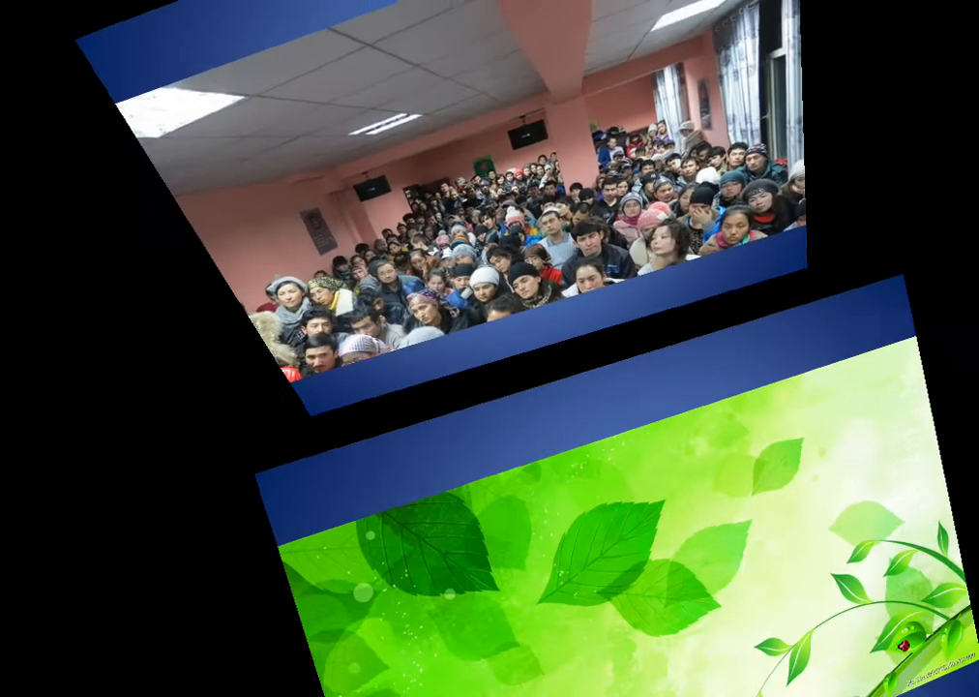
pyautogui.press('Right')
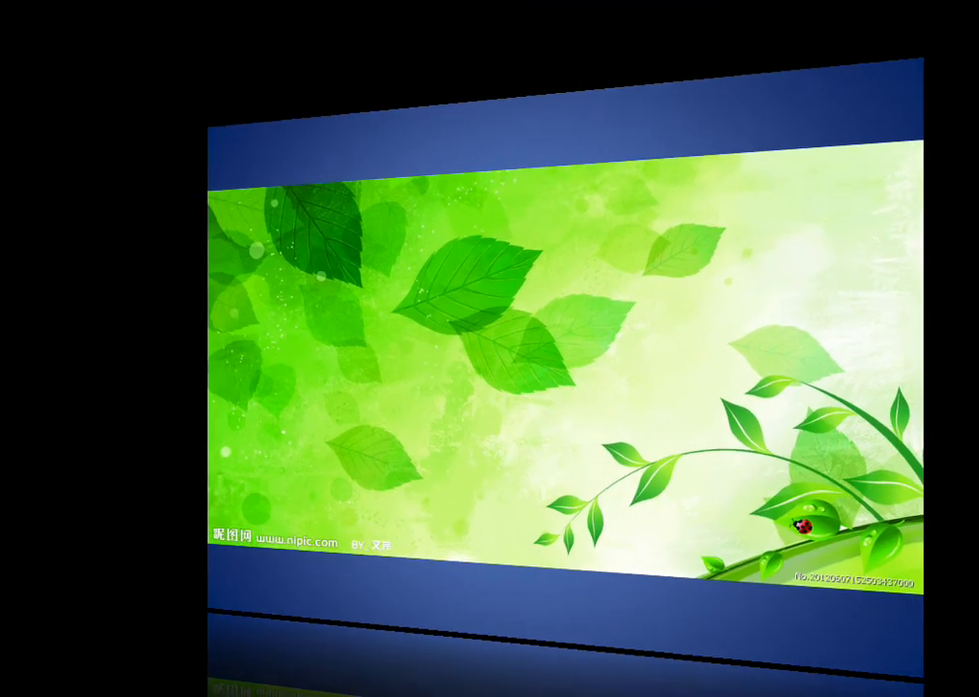
pyautogui.press('Right')
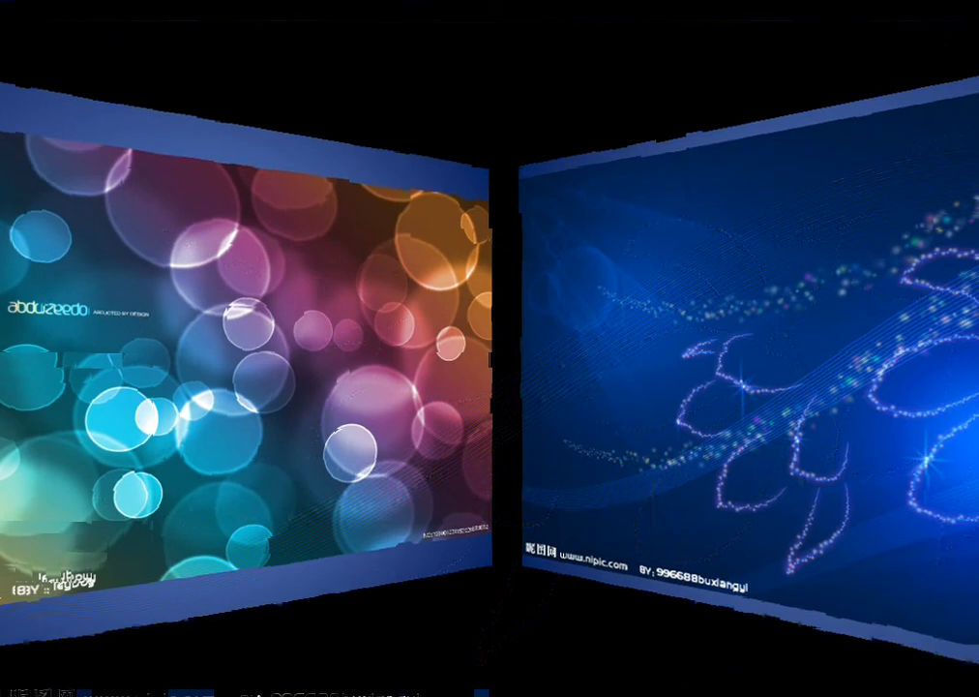
pyautogui.press('Right')
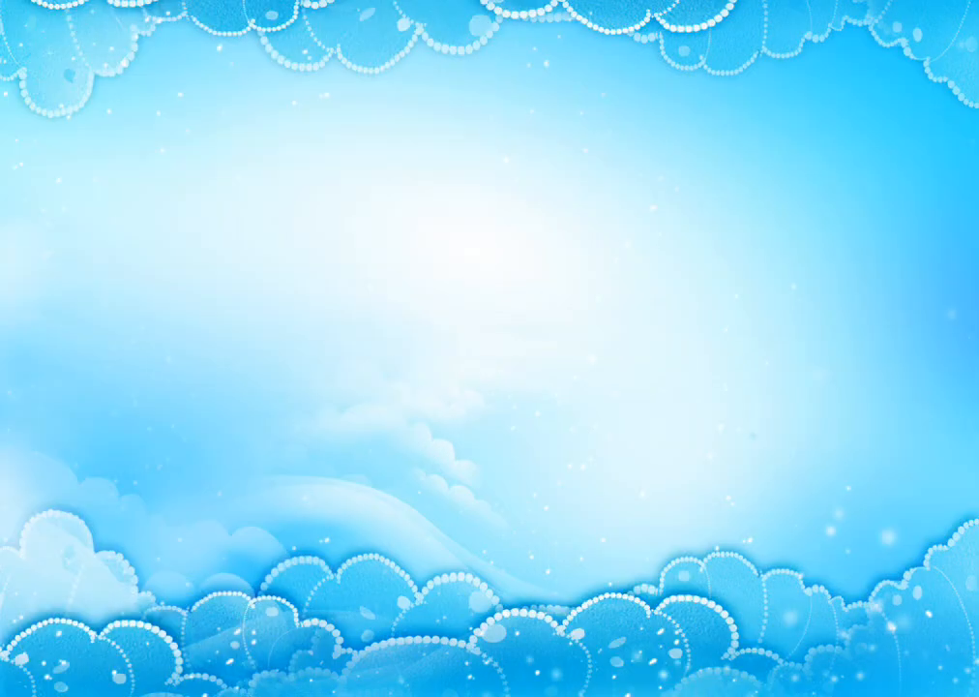
pyautogui.press('Right')
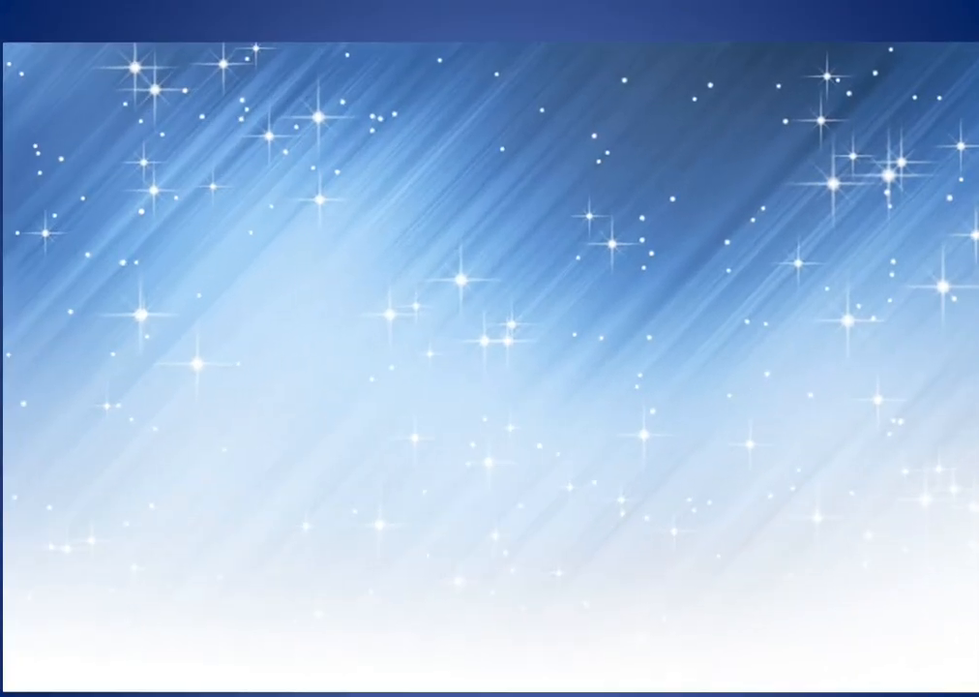
pyautogui.press('Right')
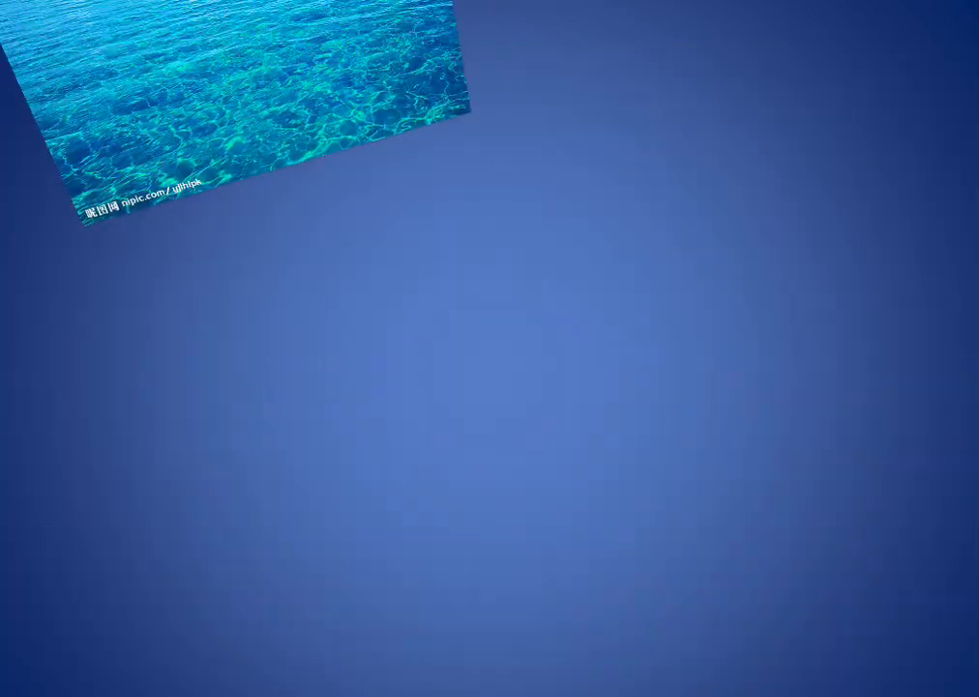
pyautogui.press('Right')
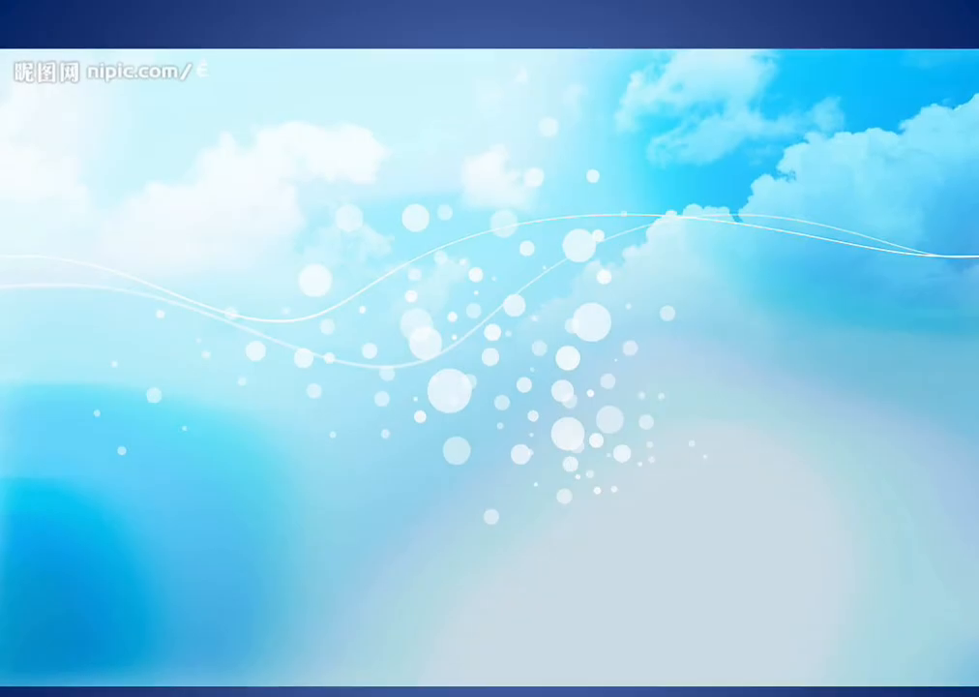
pyautogui.press('Right')
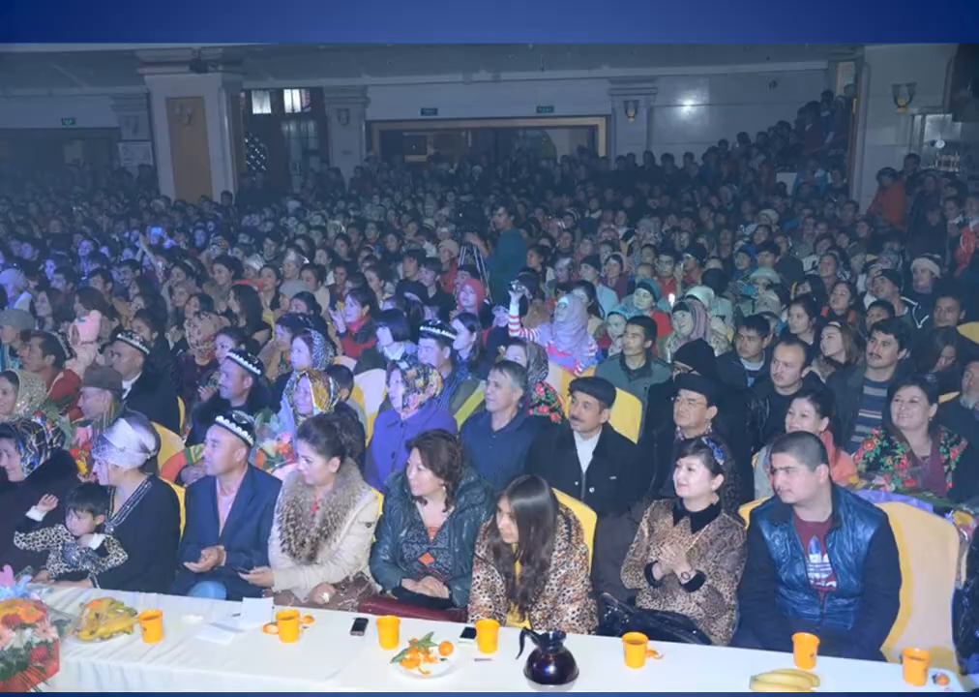
pyautogui.press('Right')
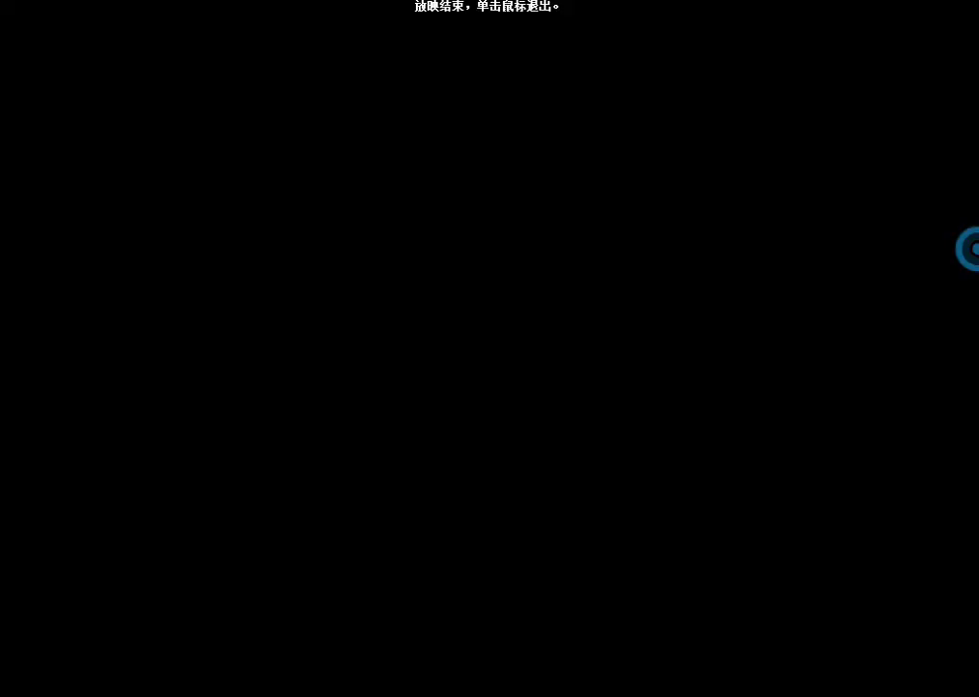
pyautogui.press('Right')
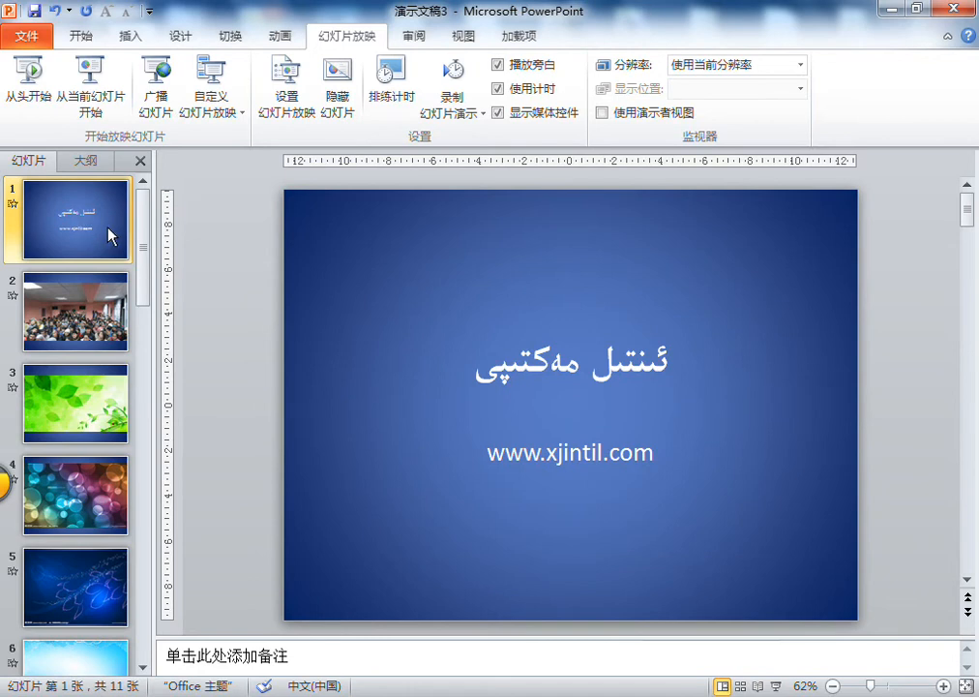
# - Switch to the 演示文稿1 presentation and display its blank second slide
pyautogui.scroll(-6, 111, 235)
pyautogui.scroll(6, 111, 235)
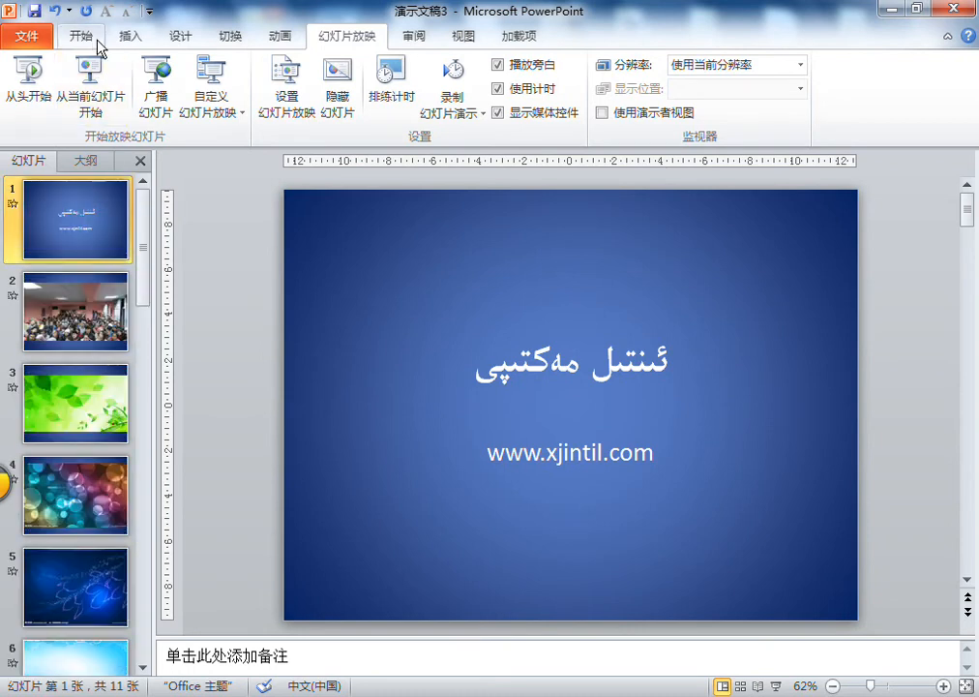
pyautogui.click(135, 37)
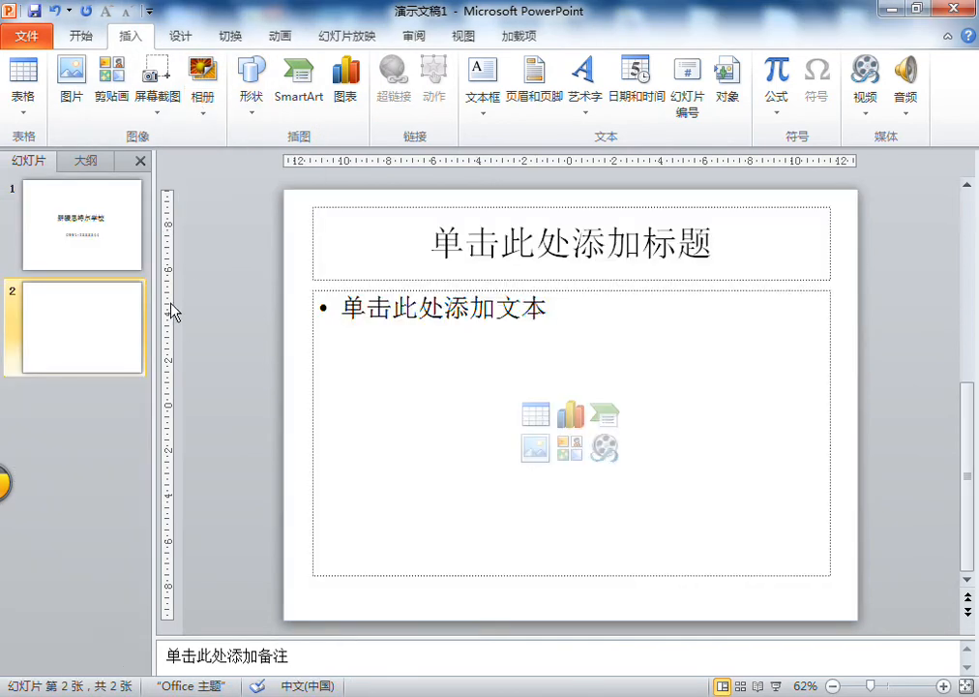
pyautogui.click(81, 216)
pyautogui.click(102, 278)
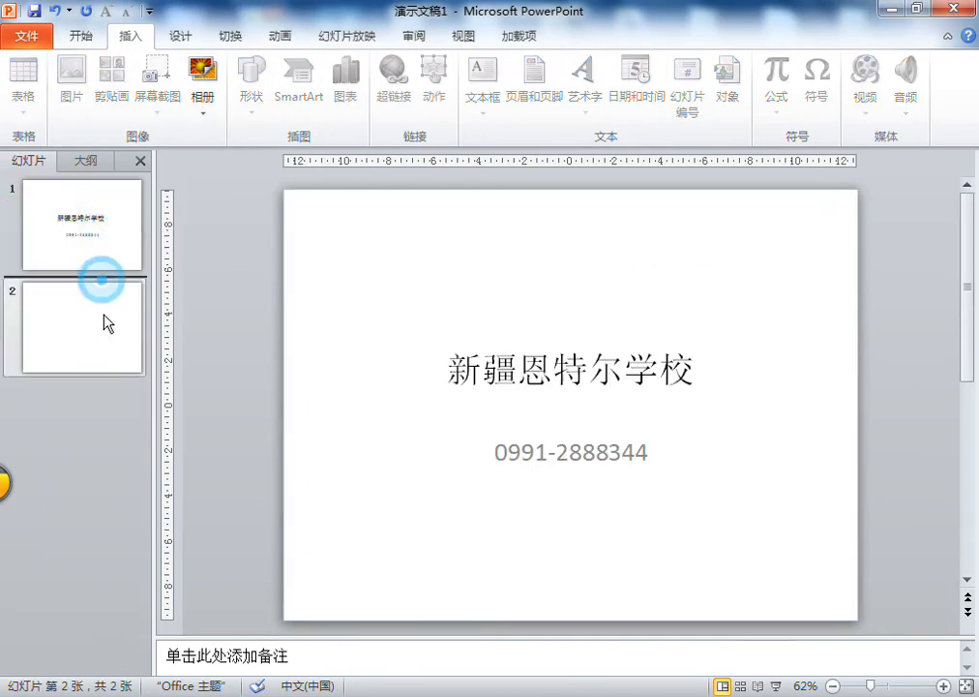
pyautogui.click(105, 329)
pyautogui.click(268, 331)
# - Examine the available shapes, SmartArt graphics and chart types without inserting any on the blank slide
pyautogui.click(252, 106)
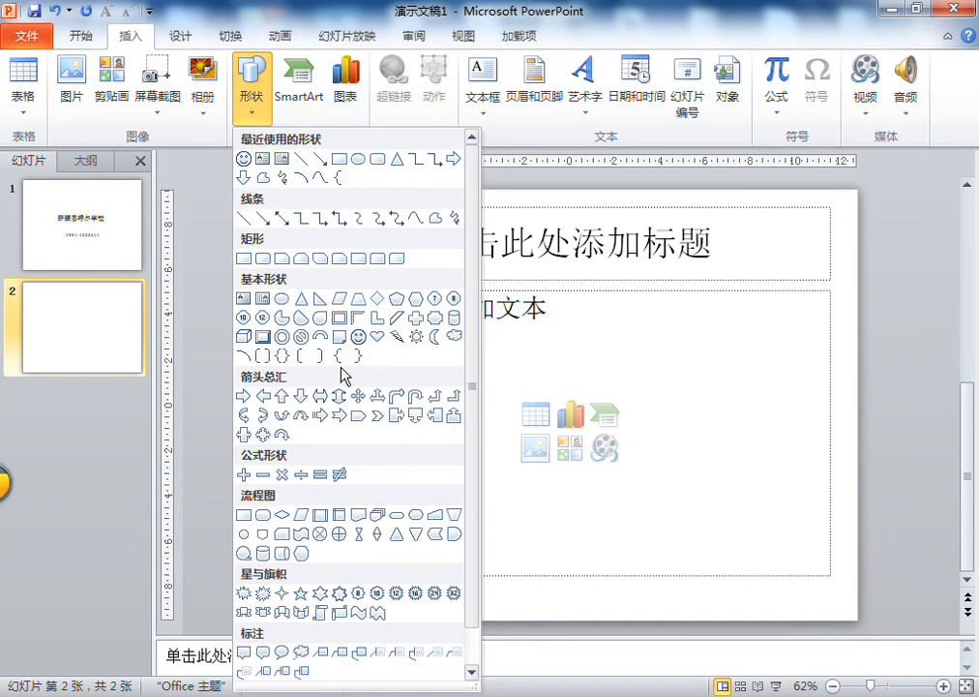
pyautogui.click(213, 230)
pyautogui.click(305, 89)
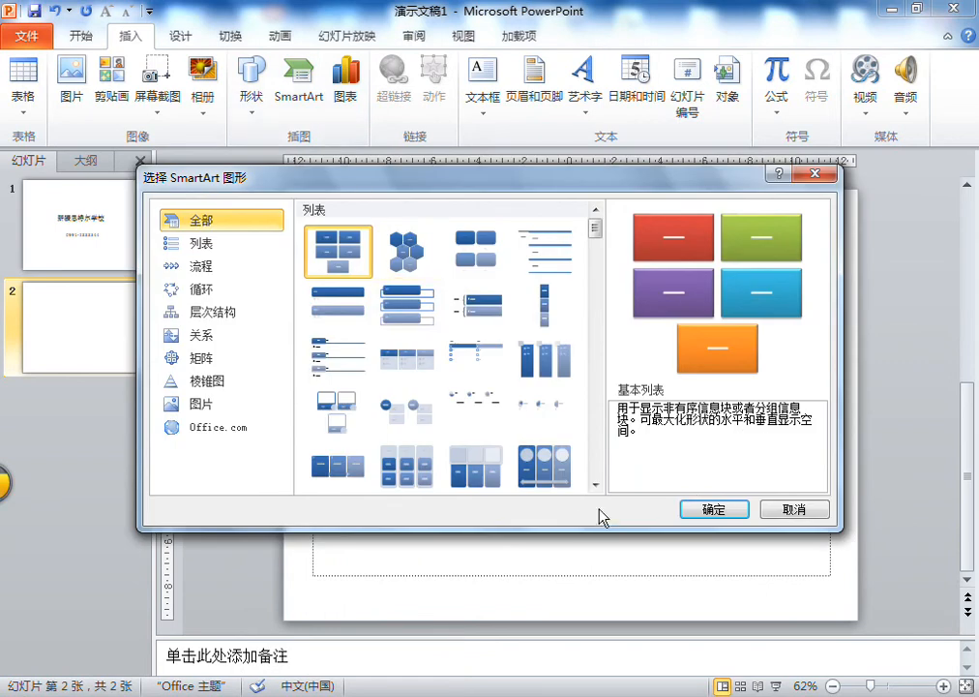
pyautogui.click(808, 510)
pyautogui.click(350, 99)
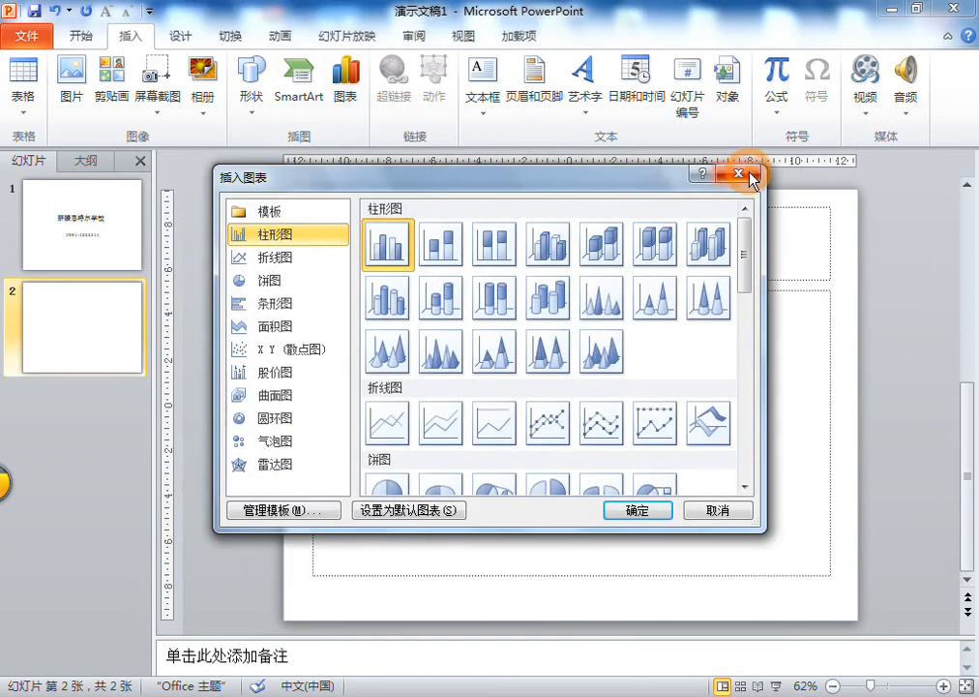
pyautogui.click(750, 174)
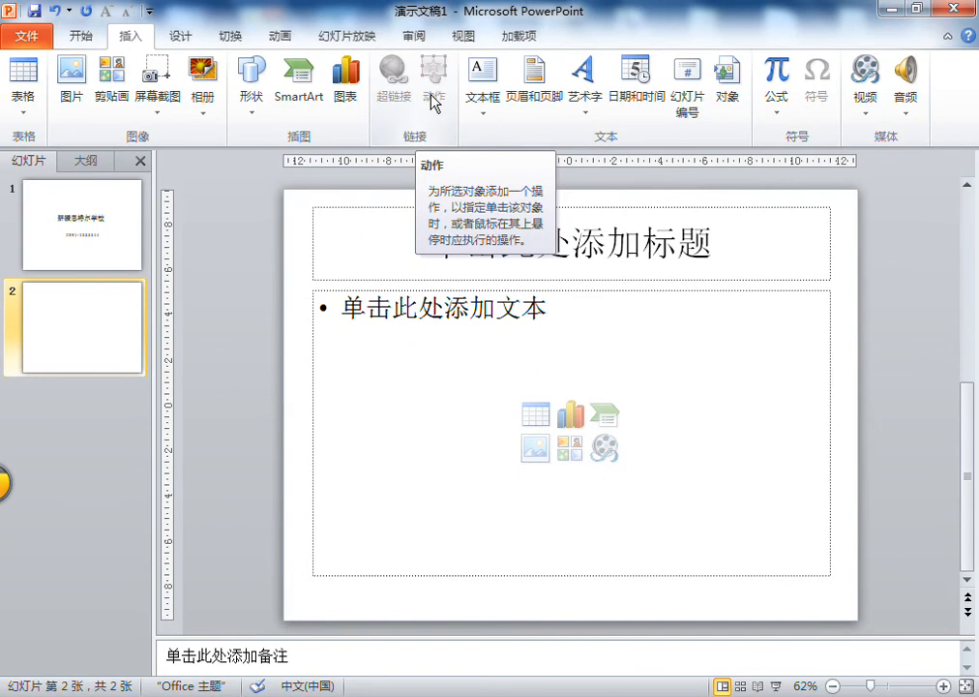
pyautogui.click(249, 234)
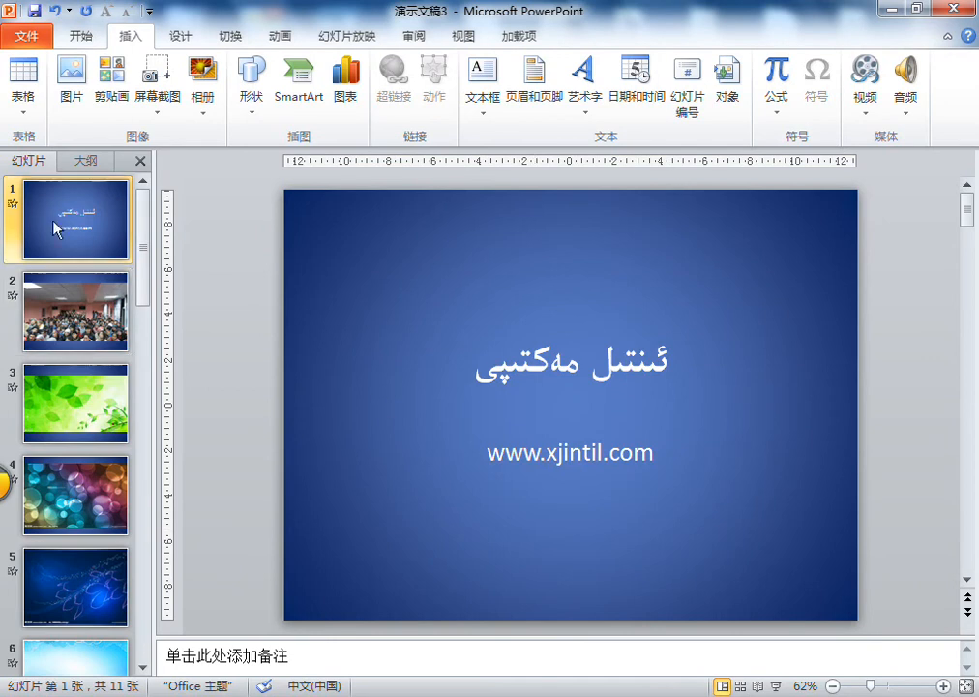
# - Switch back to 演示文稿3 and place a new text box on slide 1, below the web address near the lower edge
pyautogui.click(45, 201)
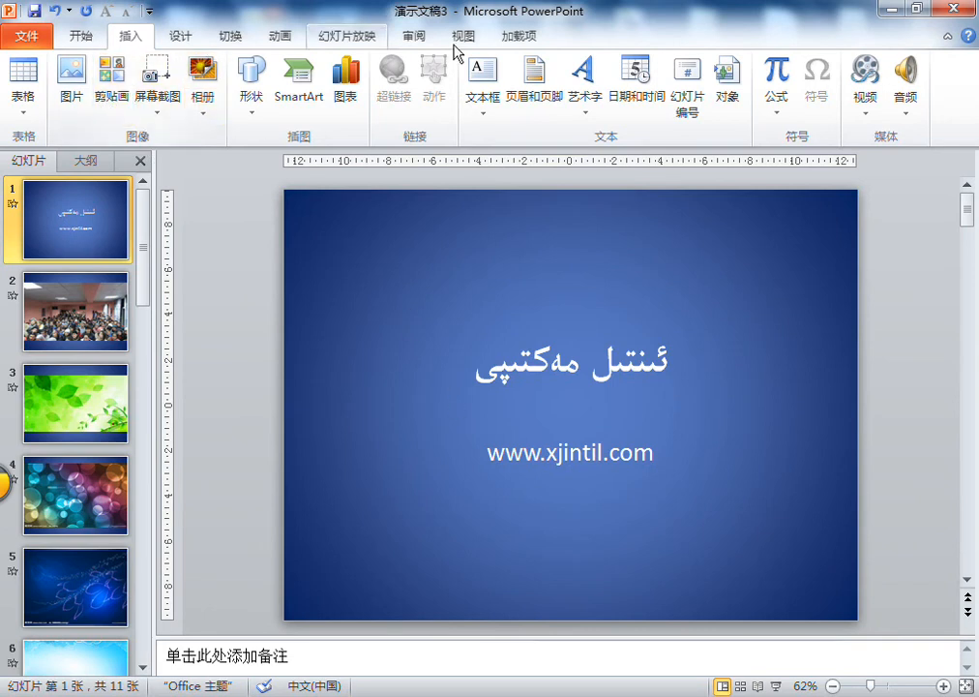
pyautogui.click(485, 111)
pyautogui.click(523, 140)
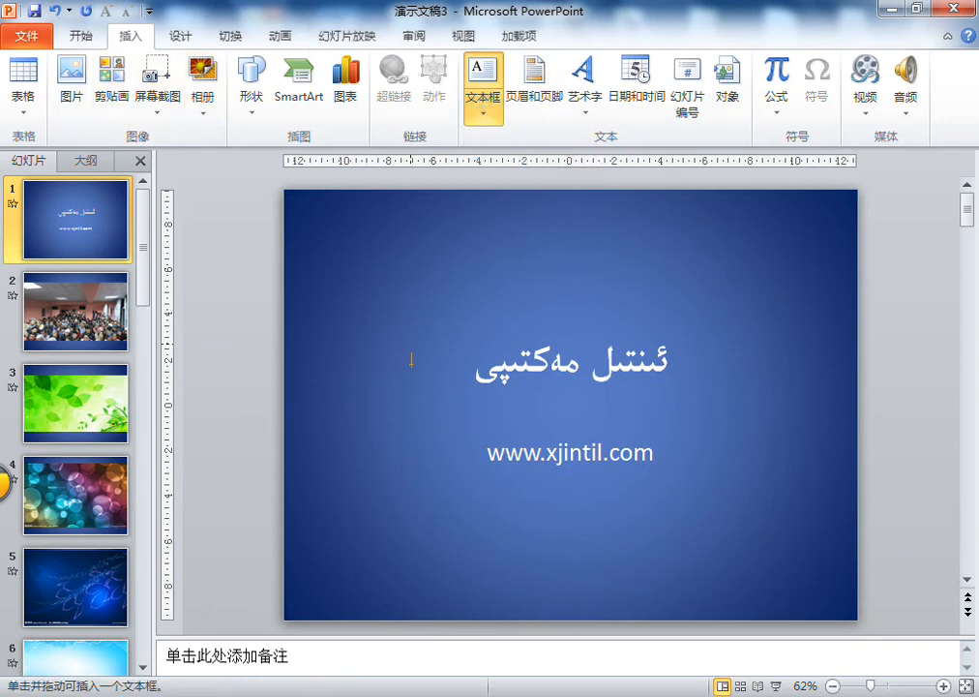
pyautogui.click(499, 563)
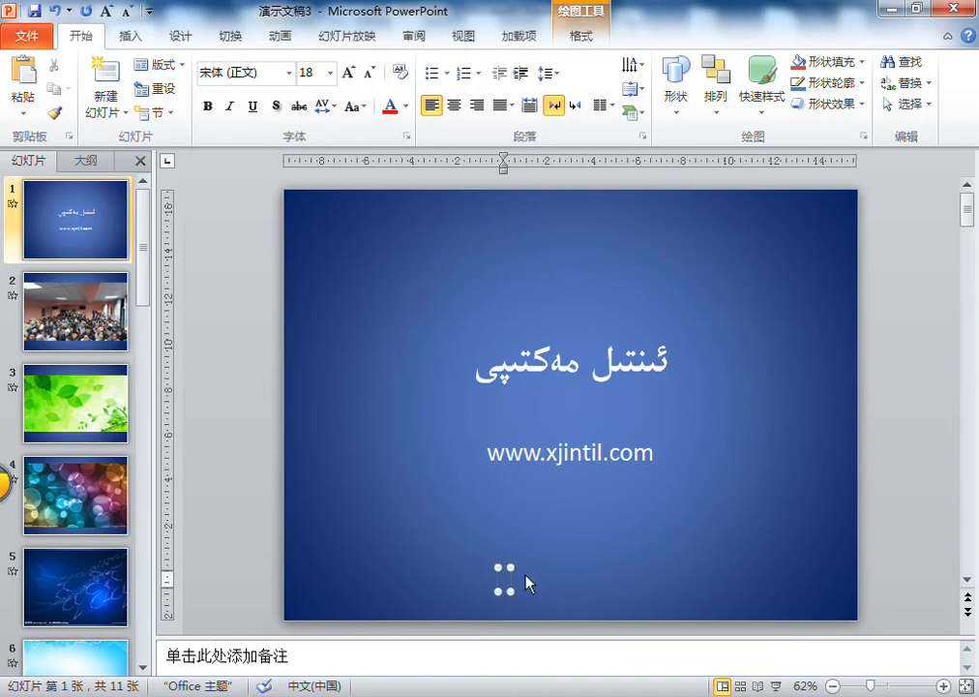
pyautogui.hotkey('alt', 'shift')
pyautogui.write('كيين')
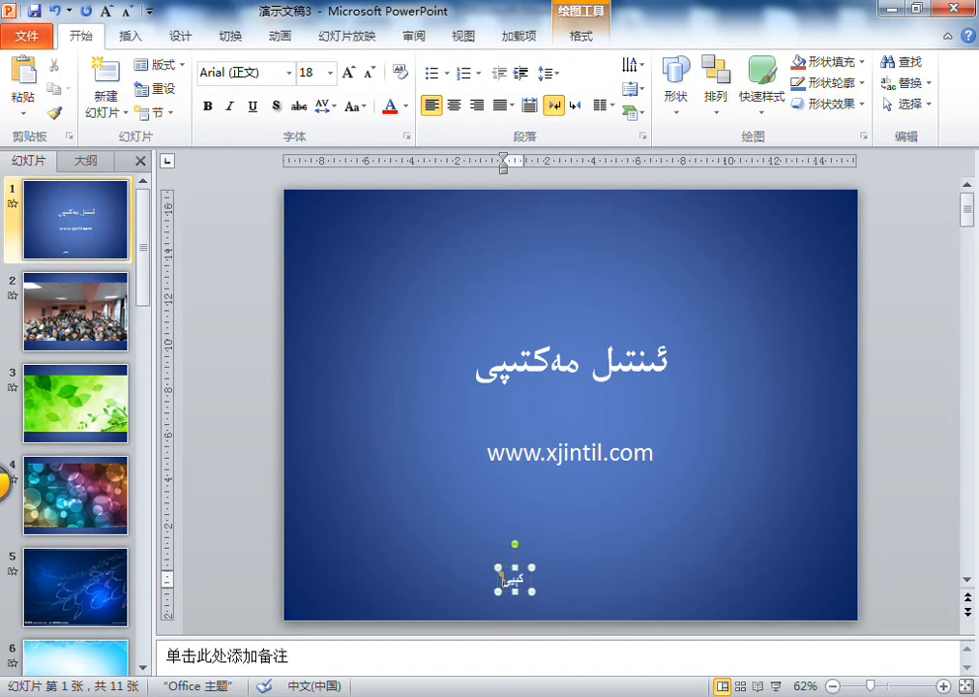
pyautogui.press('BackSpace')
pyautogui.press('BackSpace')
pyautogui.press('BackSpace')
pyautogui.press('BackSpace')
# - Enter the Uyghur text مەرھەمەت in the new text box on slide 1
pyautogui.hotkey('alt', 'shift')
pyautogui.write('مەرھەمە')
pyautogui.hotkey('alt', 'shift')
pyautogui.write('ت')
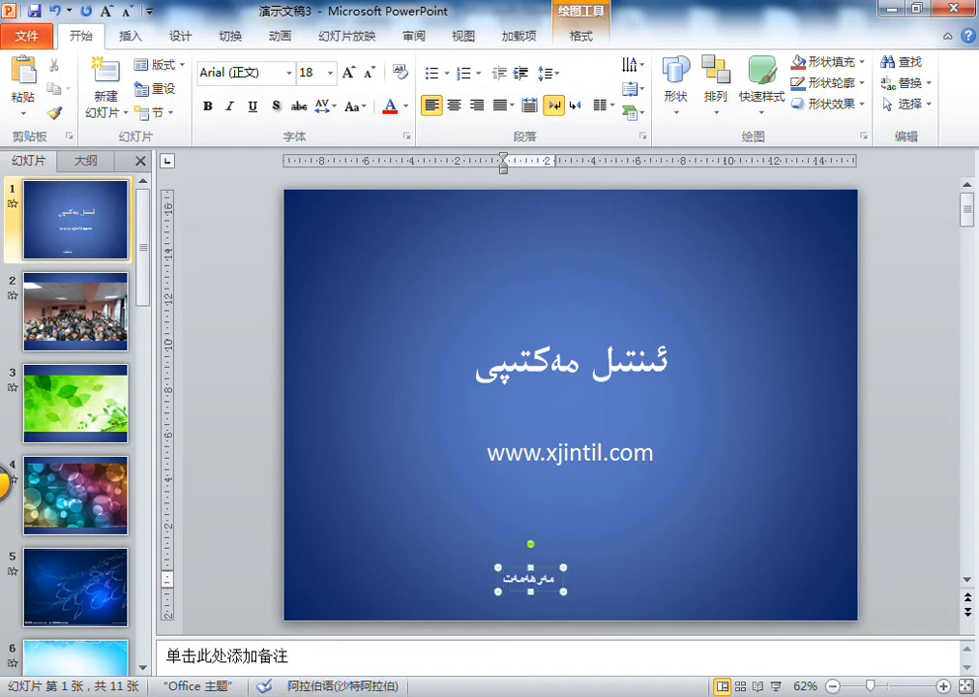
# - Centre the مەرھەمەت text box beneath the web address and set its text font to ALKATIP Basma Tom
pyautogui.moveTo(549, 567); pyautogui.dragTo(588, 555)
pyautogui.doubleClick(581, 565)
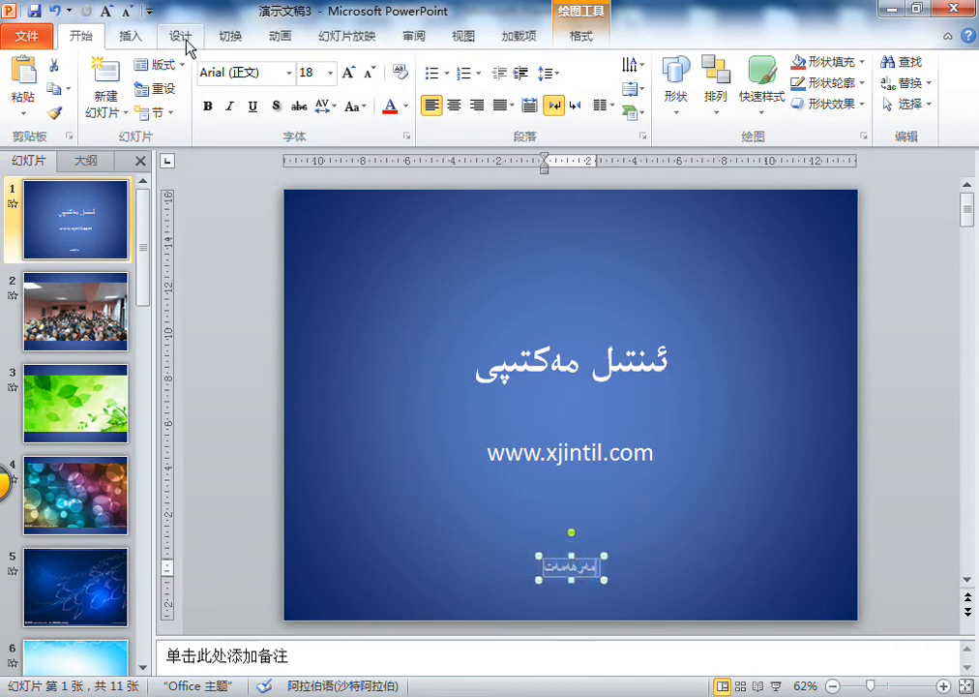
pyautogui.click(288, 73)
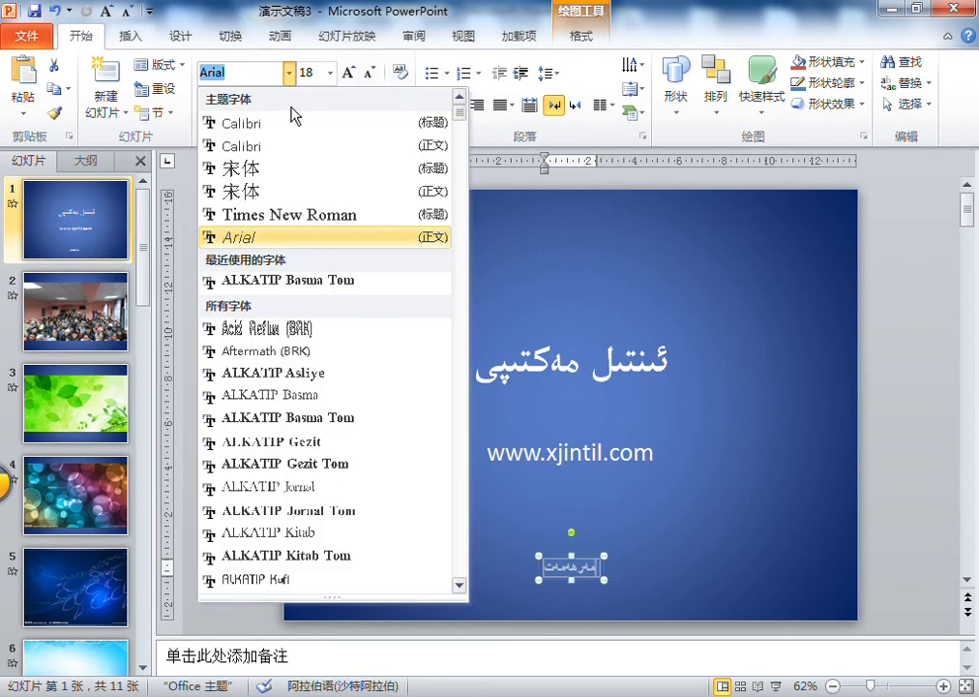
pyautogui.click(311, 285)
pyautogui.click(682, 555)
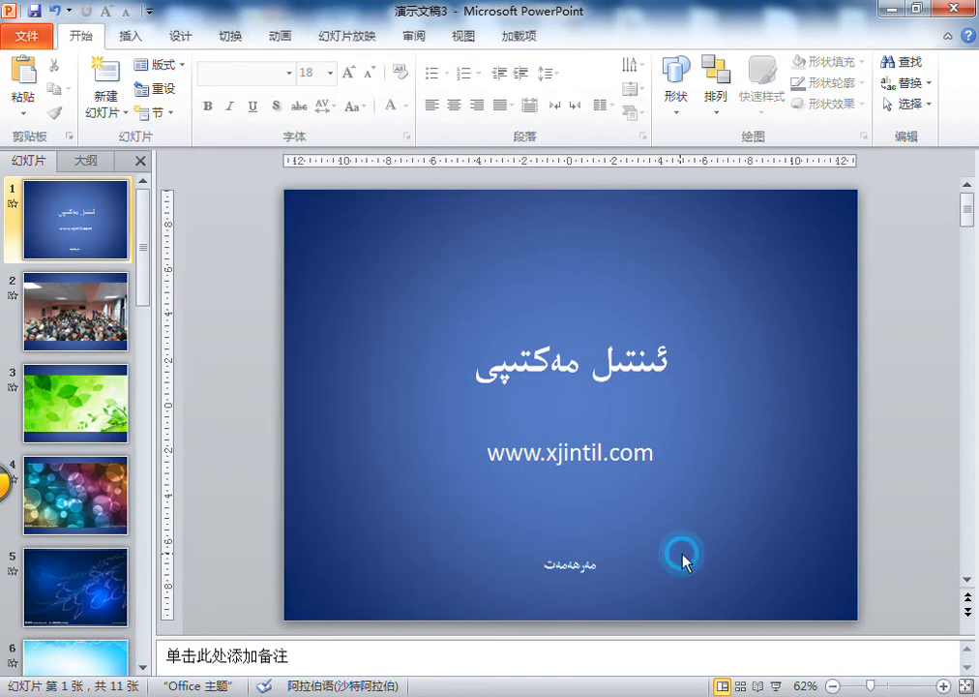
# - Open the action settings for the مەرھەمەت text box on slide 1
pyautogui.click(569, 559)
pyautogui.click(590, 558)
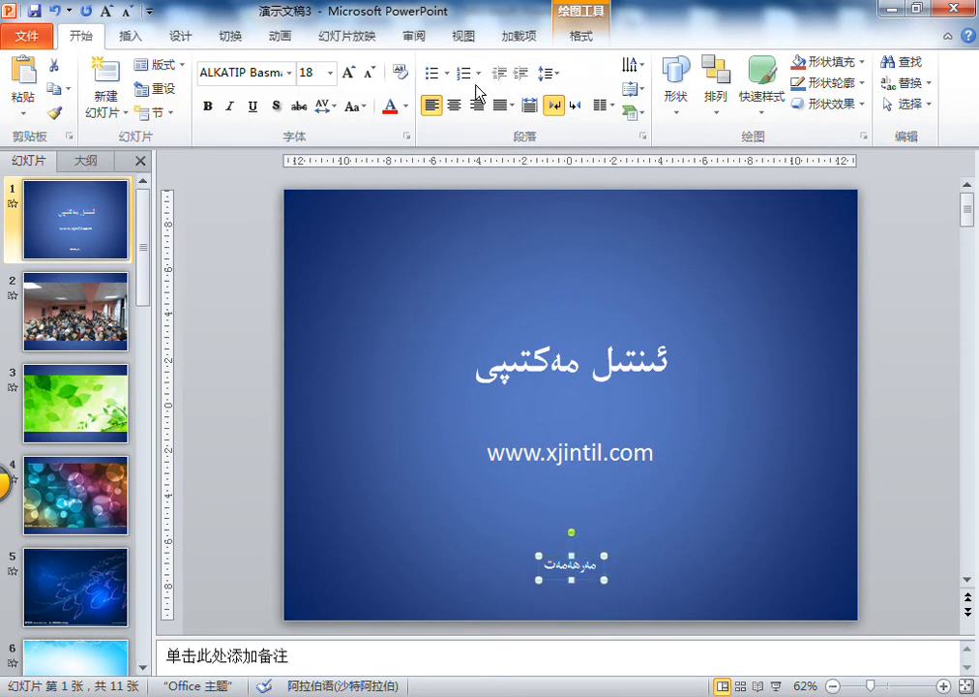
pyautogui.click(130, 37)
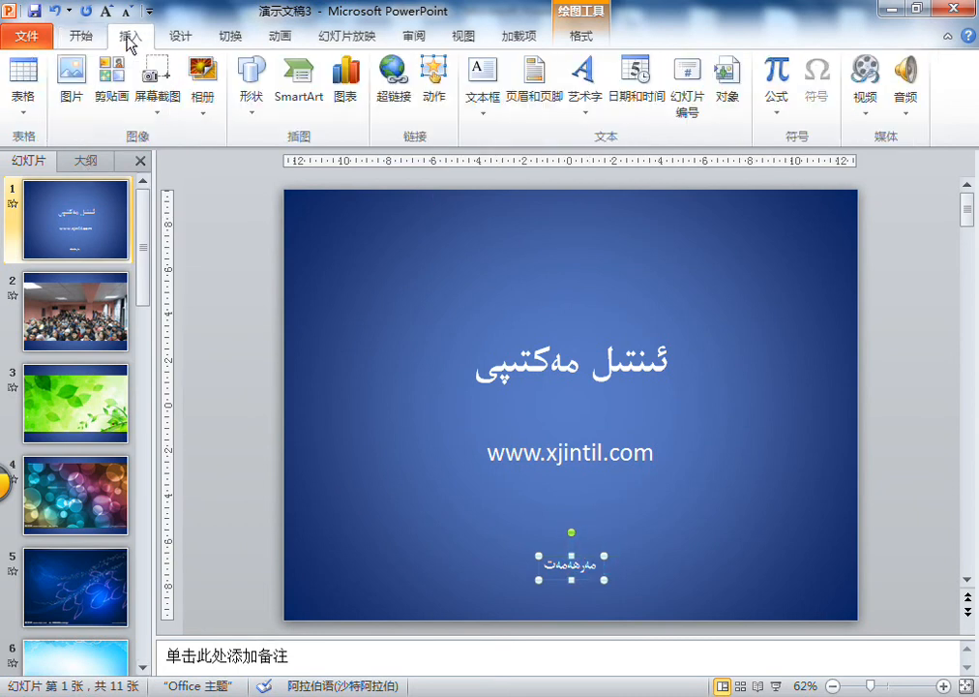
pyautogui.click(434, 97)
pyautogui.moveTo(520, 178); pyautogui.dragTo(401, 143)
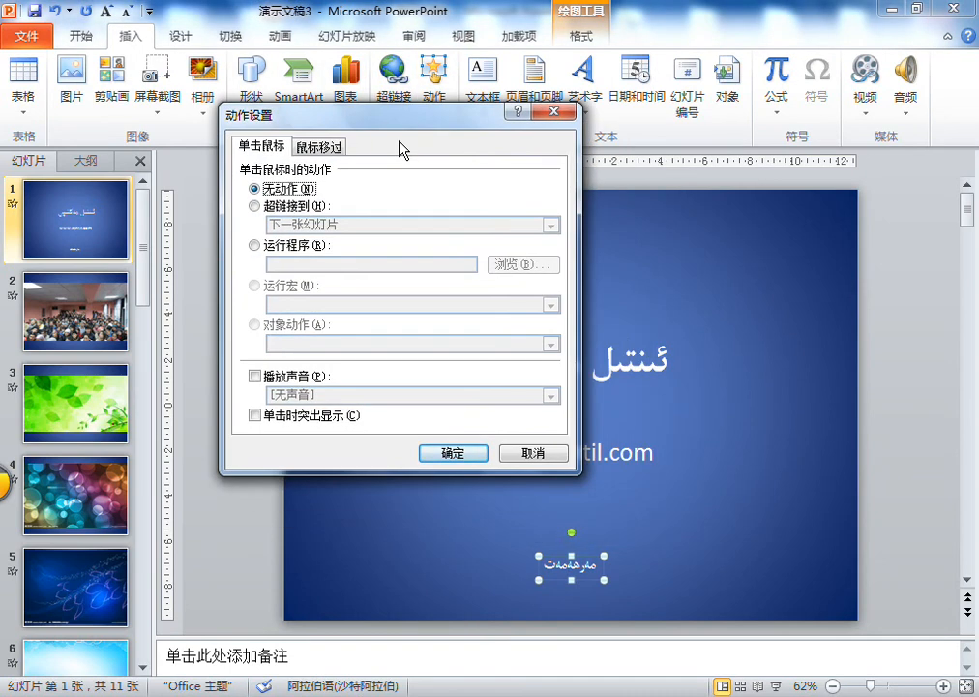
# - Compare the action options offered for a mouse click (单击鼠标) with those for mouse-over (鼠标移过)
pyautogui.click(290, 147)
pyautogui.click(259, 147)
pyautogui.click(318, 146)
pyautogui.click(259, 147)
pyautogui.click(315, 143)
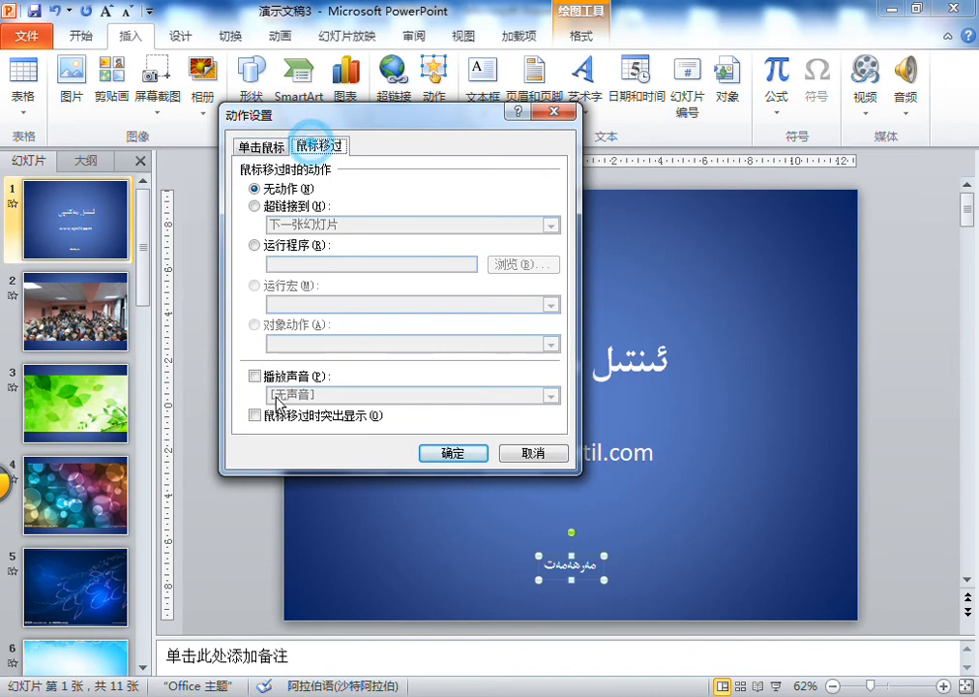
pyautogui.click(259, 145)
pyautogui.click(308, 150)
pyautogui.click(261, 145)
pyautogui.click(295, 145)
pyautogui.click(261, 145)
pyautogui.click(308, 150)
pyautogui.click(259, 147)
pyautogui.click(313, 147)
pyautogui.click(259, 147)
pyautogui.click(312, 149)
pyautogui.click(259, 147)
pyautogui.click(311, 153)
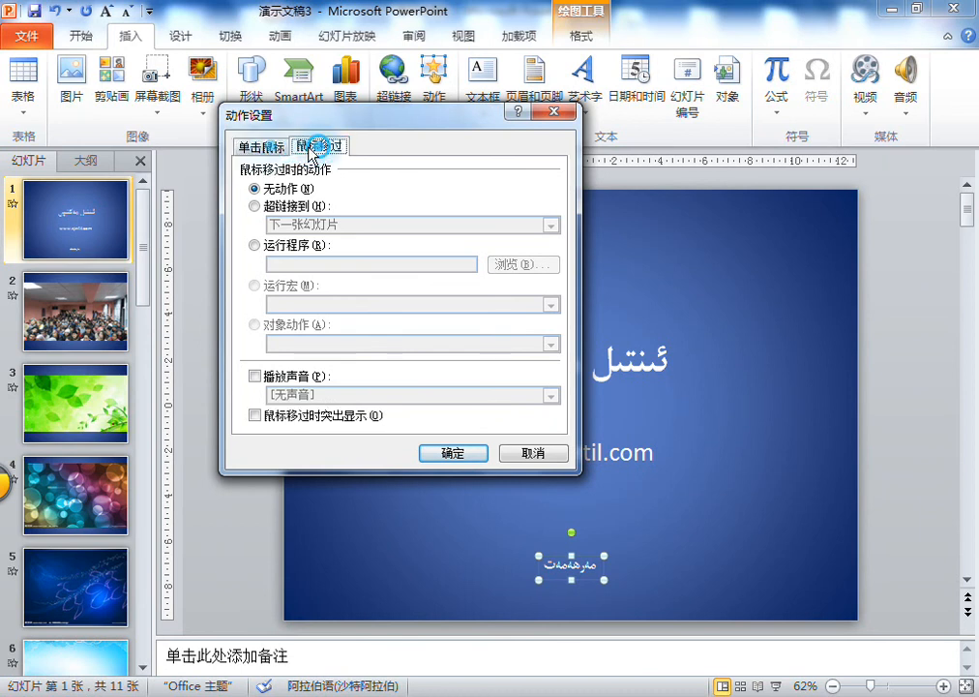
pyautogui.click(259, 147)
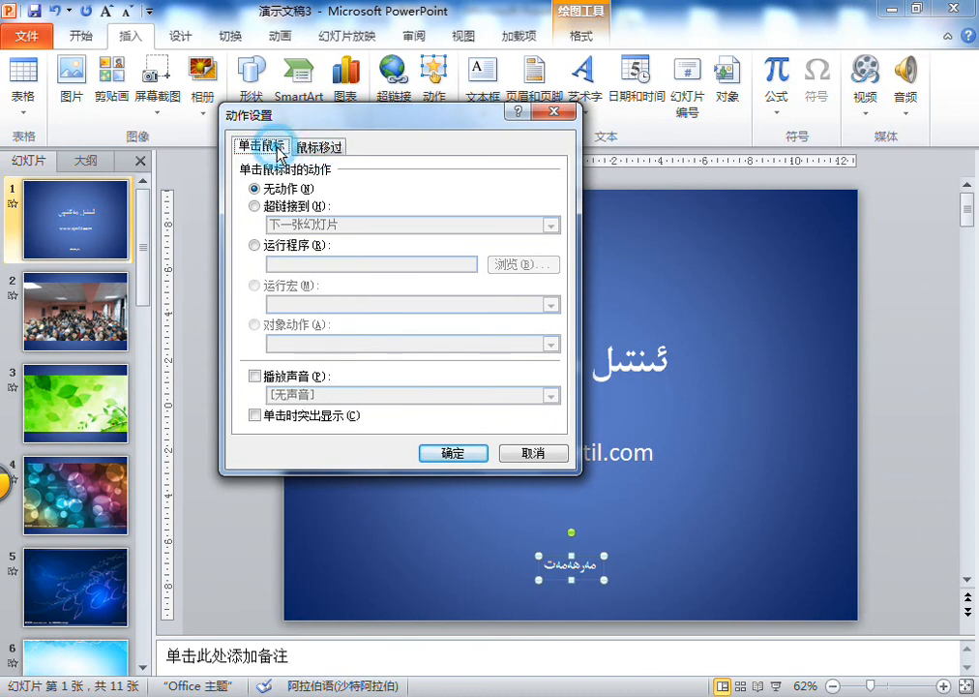
pyautogui.click(591, 581)
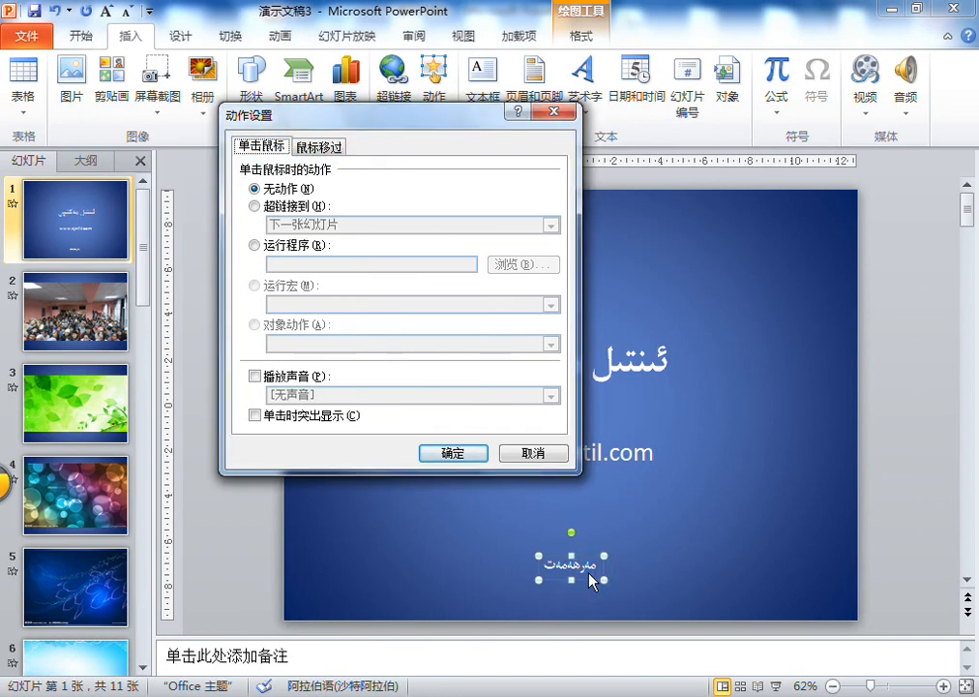
pyautogui.click(305, 147)
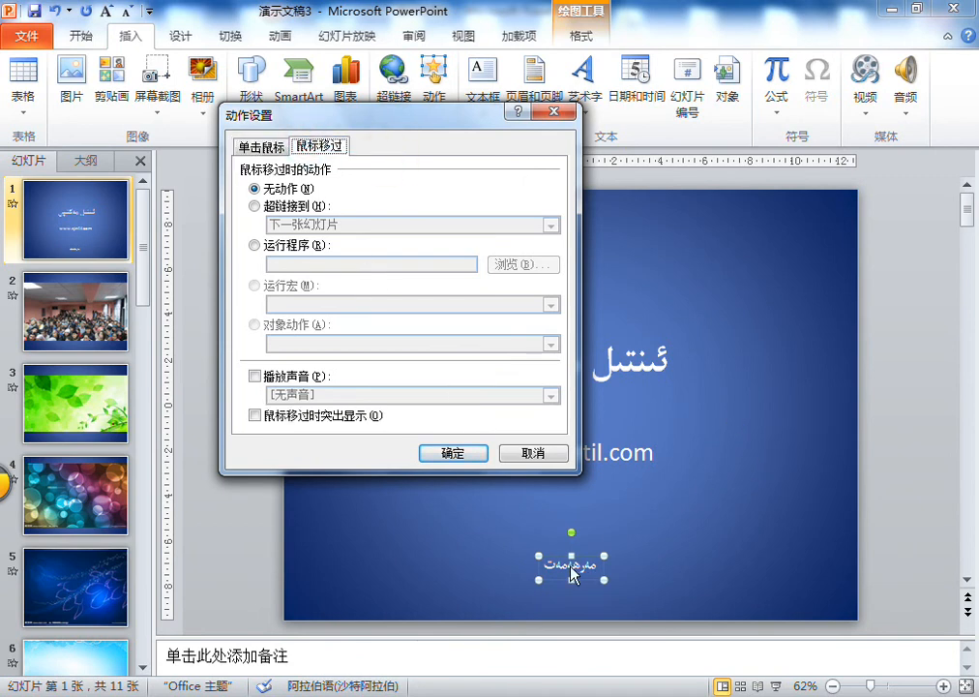
pyautogui.click(260, 146)
pyautogui.click(320, 149)
pyautogui.click(262, 147)
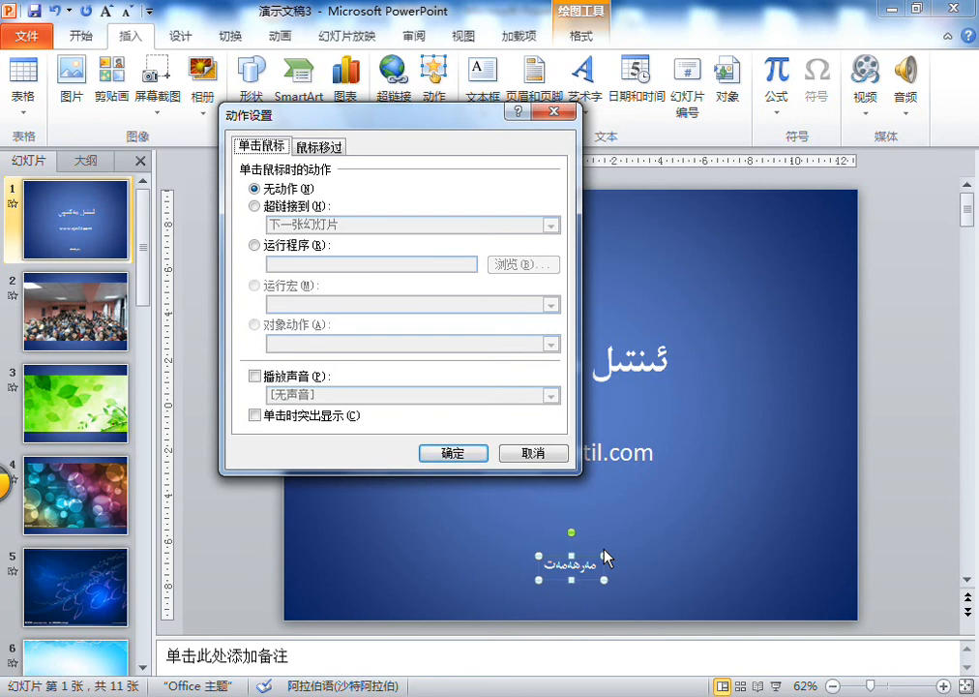
# - Make a mouse click on the مەرھەمەت text box hyperlink to the next slide (下一张幻灯片)
pyautogui.click(301, 190)
pyautogui.click(286, 204)
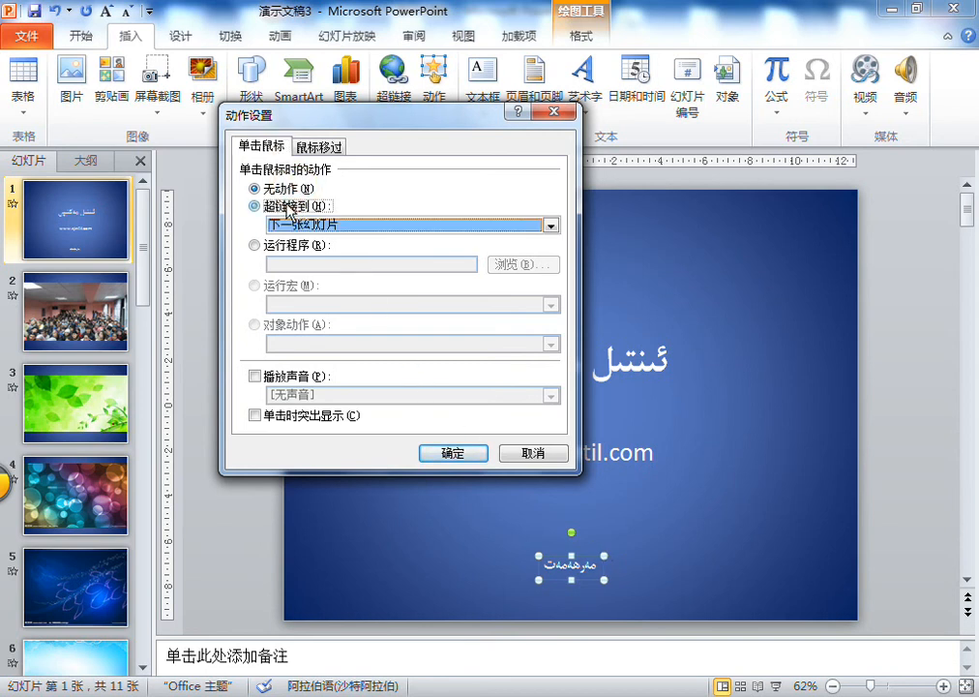
pyautogui.click(324, 225)
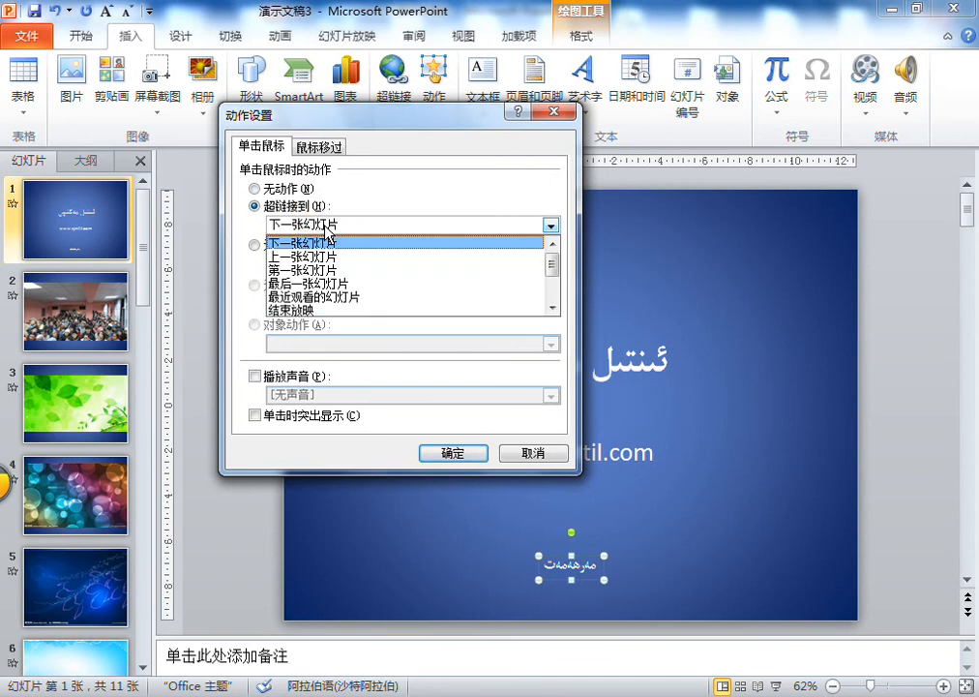
pyautogui.click(336, 233)
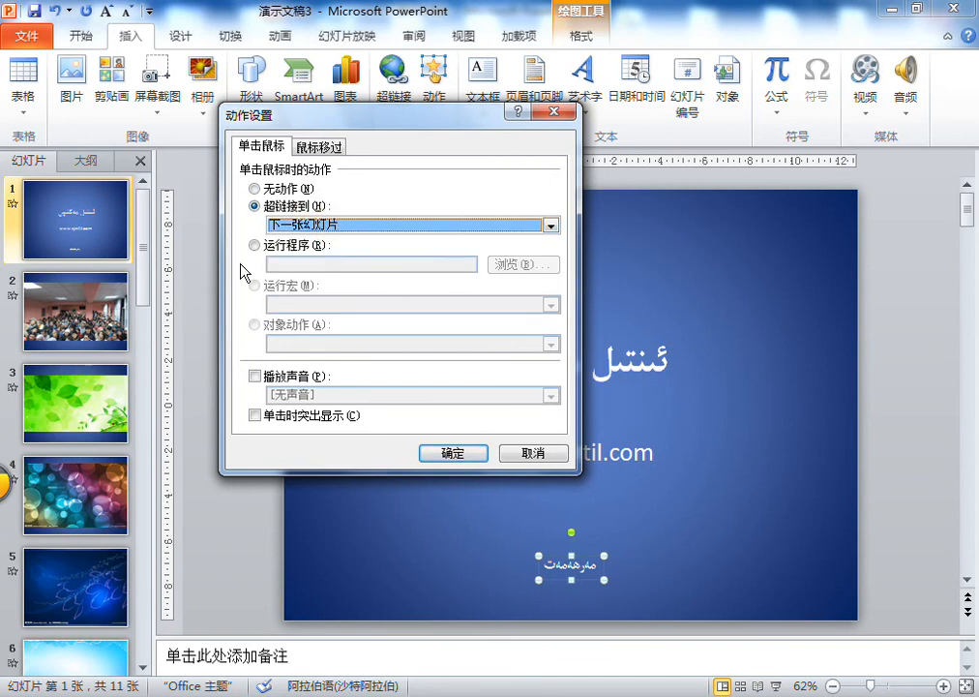
pyautogui.click(359, 227)
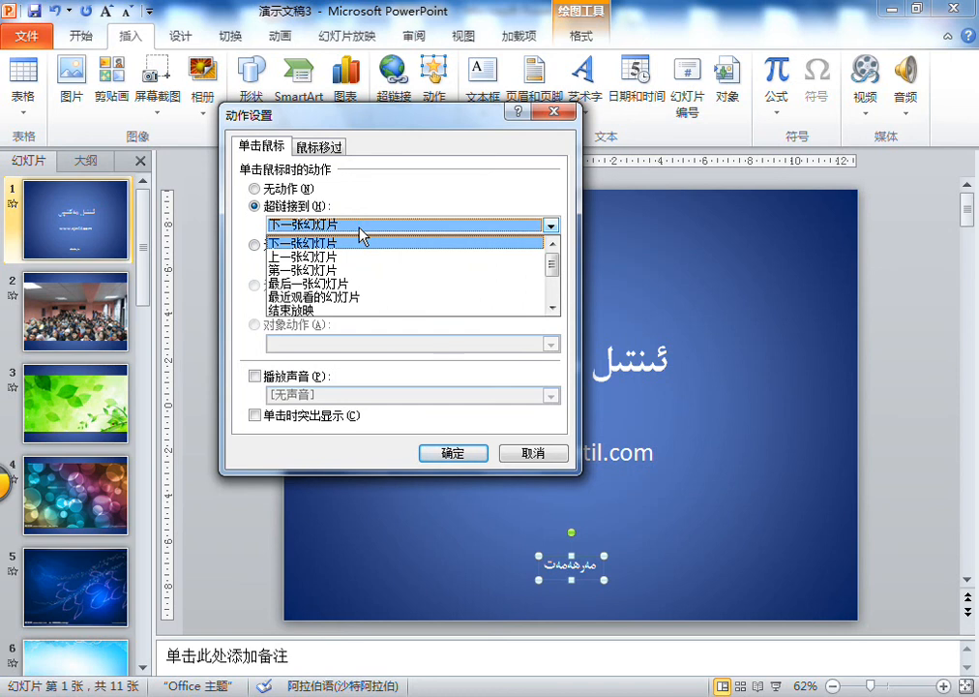
pyautogui.click(359, 228)
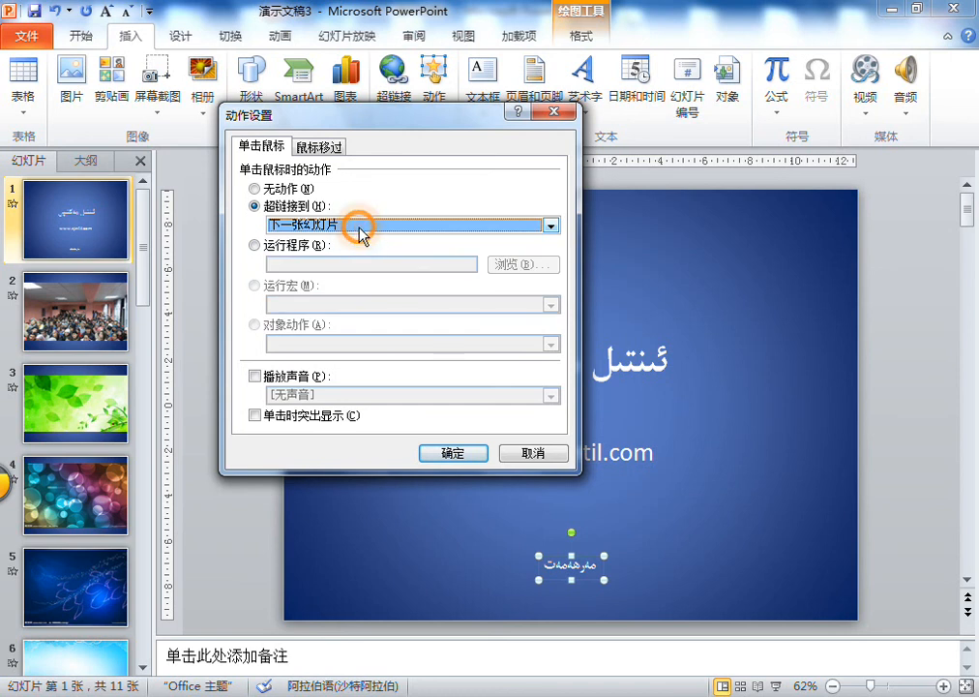
pyautogui.click(453, 451)
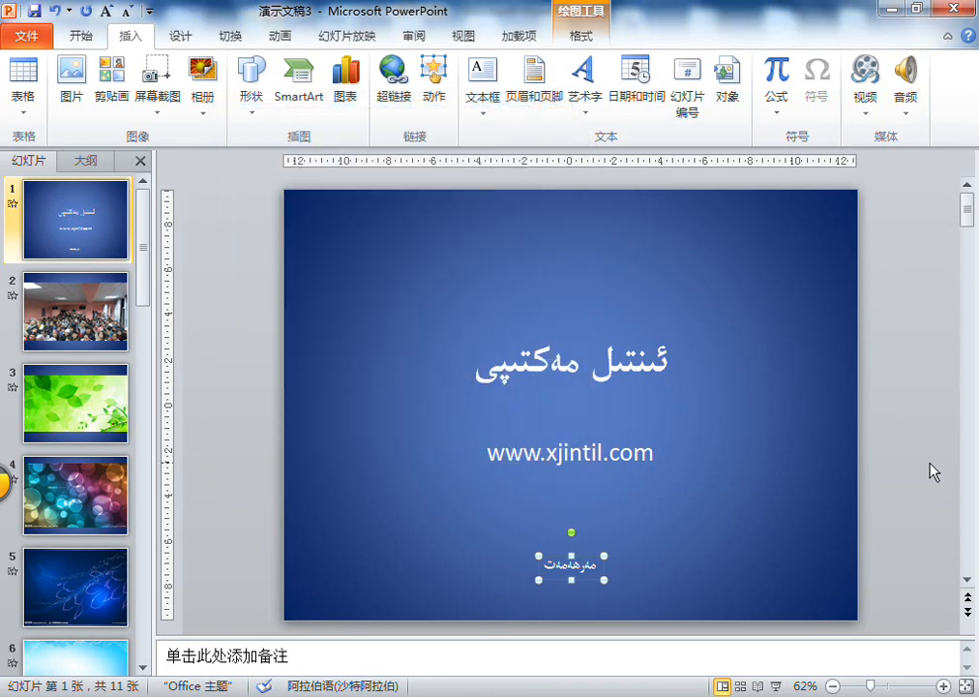
pyautogui.click(931, 470)
# - Duplicate the مەرھەمەت text box so two sit side by side, and replace the left one's text with ئاخىرلاشتۇرۇش
pyautogui.click(581, 567)
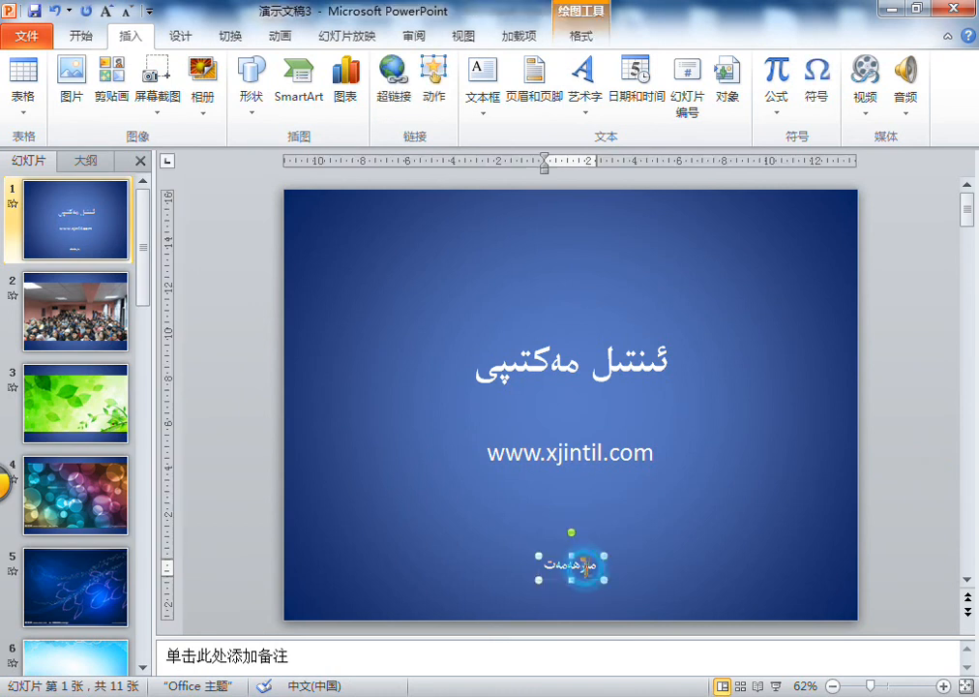
pyautogui.moveTo(585, 564); pyautogui.dragTo(503, 565)
pyautogui.doubleClick(500, 571)
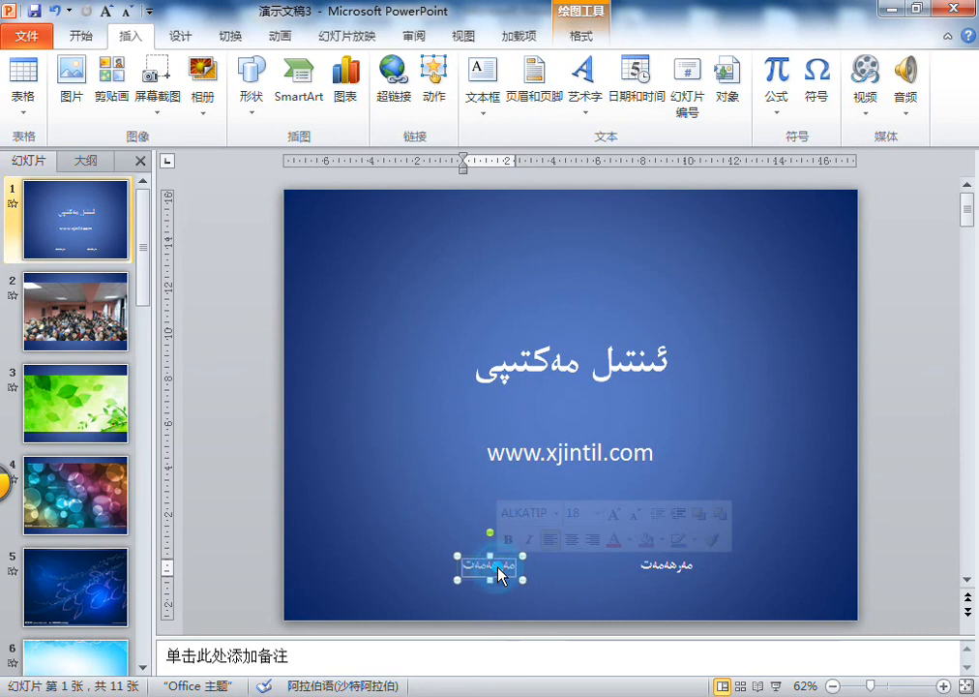
pyautogui.write('ئاخىرلا')
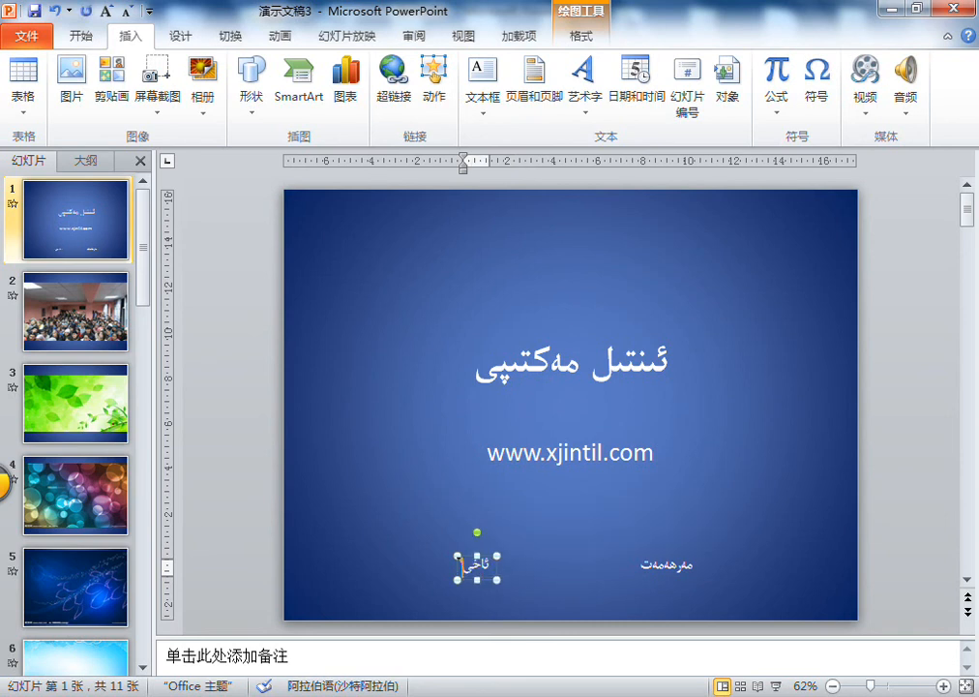
pyautogui.write('شتۇرۇش')
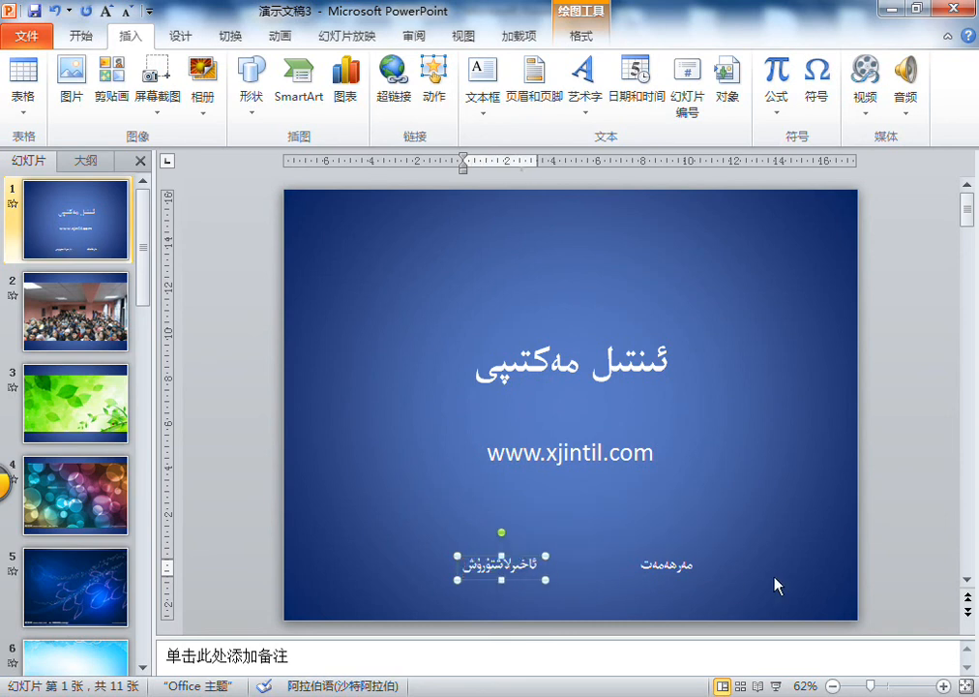
pyautogui.click(623, 573)
# - Change the click action of the ئاخىرلاشتۇرۇش text box to end the slide show (结束放映)
pyautogui.click(523, 561)
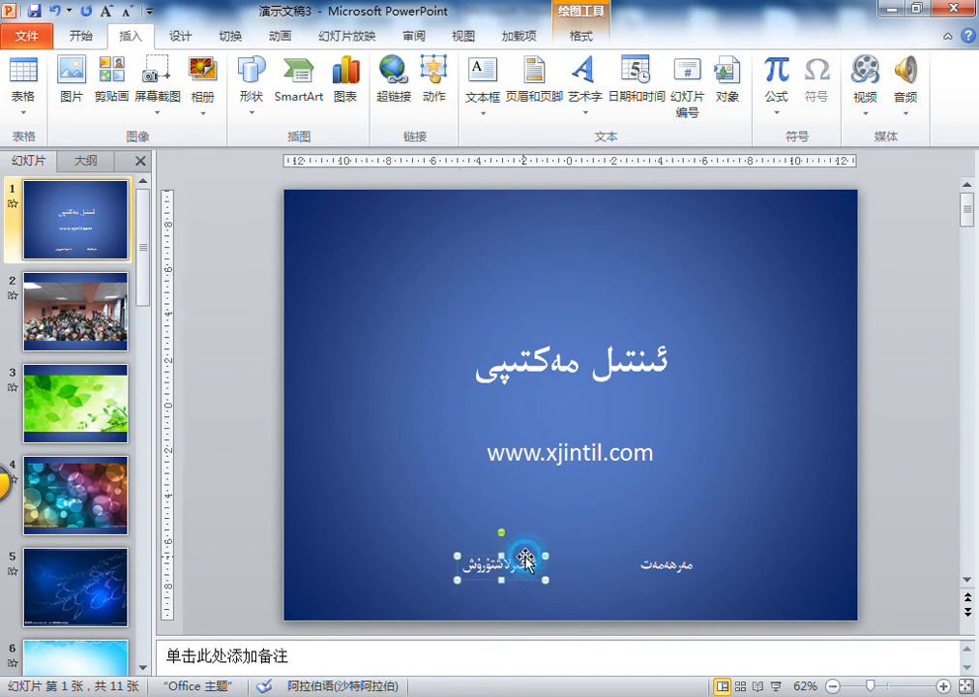
pyautogui.click(433, 82)
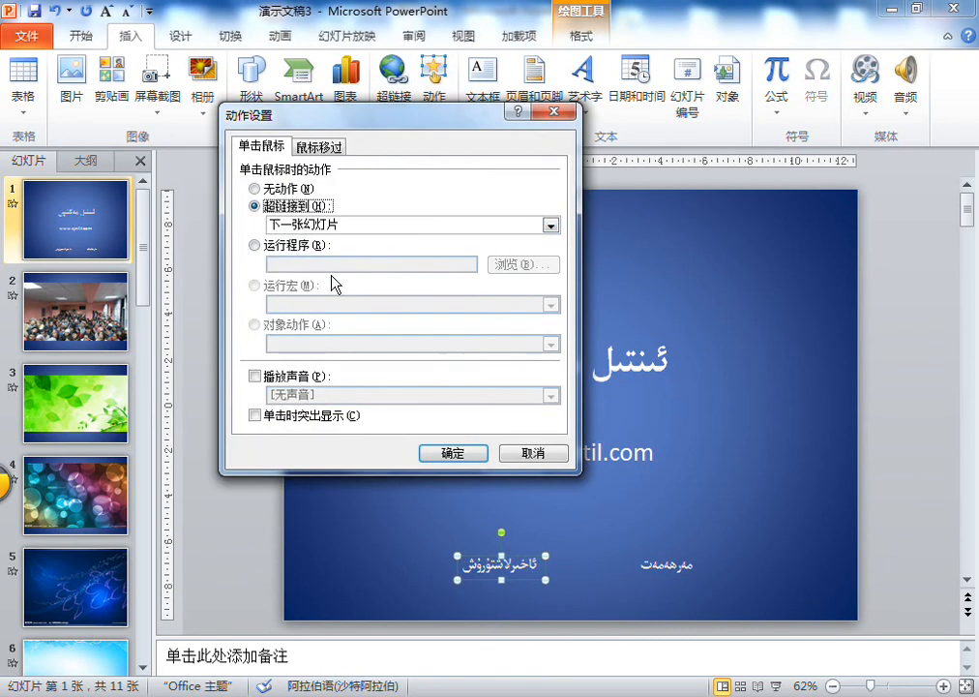
pyautogui.click(290, 225)
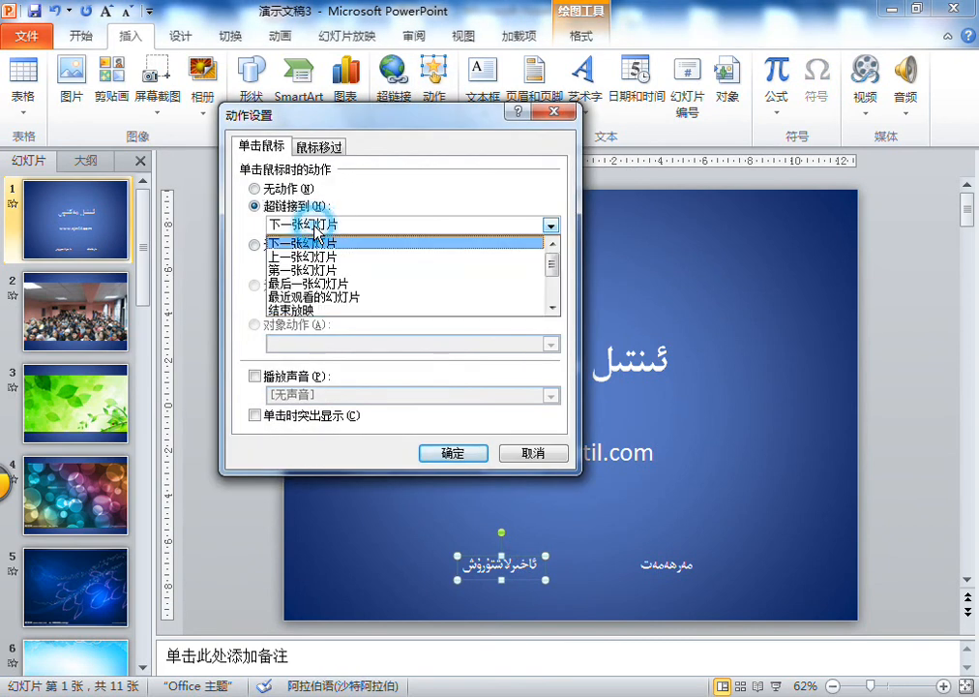
pyautogui.click(324, 310)
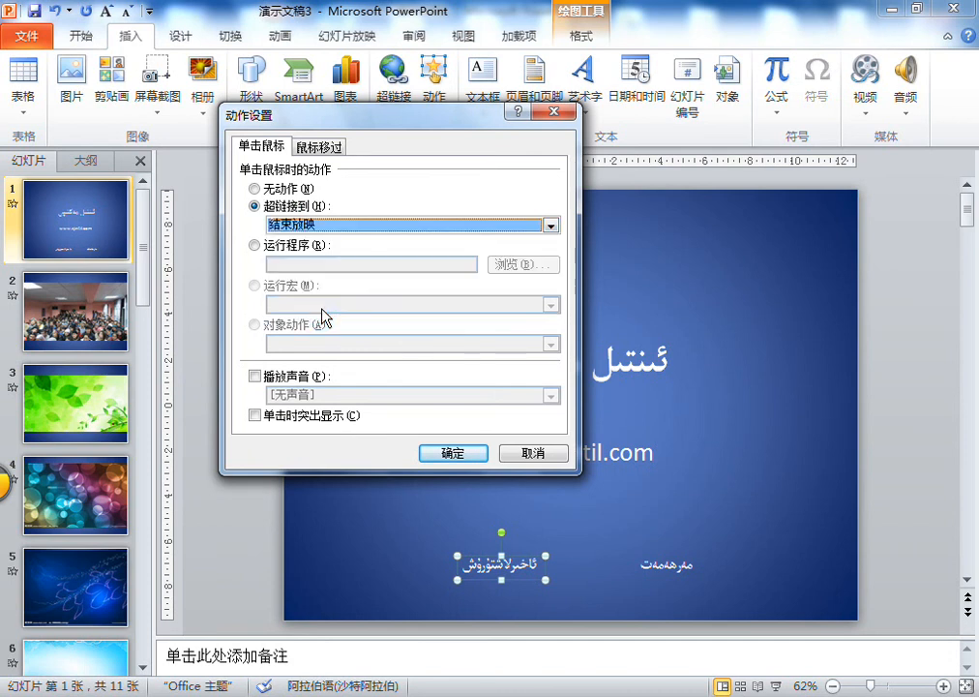
pyautogui.click(454, 452)
pyautogui.click(833, 421)
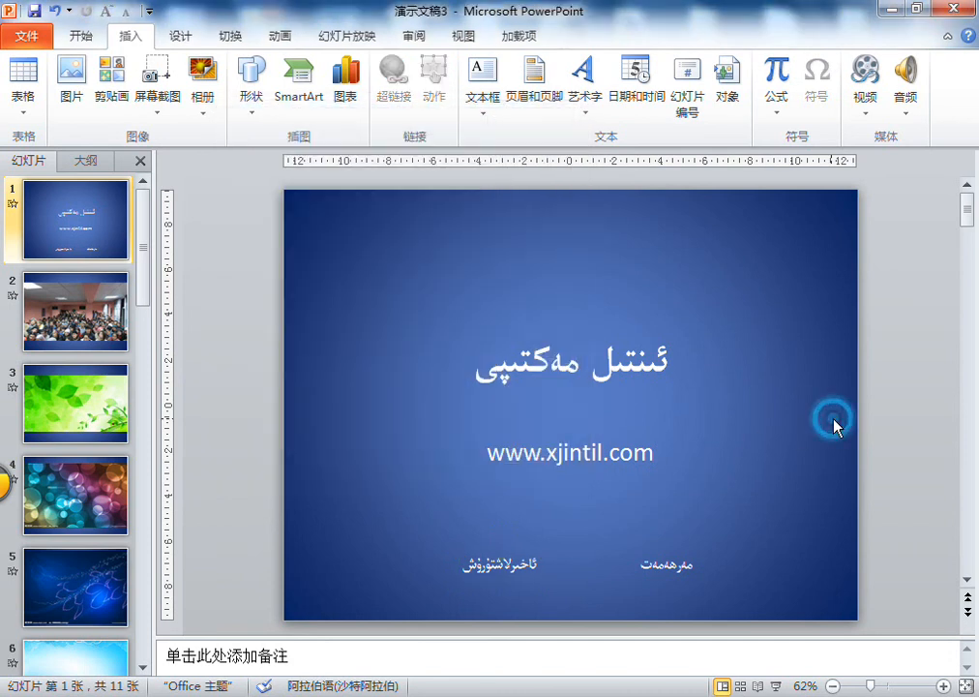
# - Run the slide show from slide 1 to test the مەرھەمەت link, then replay it to check the ئاخىرلاشتۇرۇش link
pyautogui.click(776, 686)
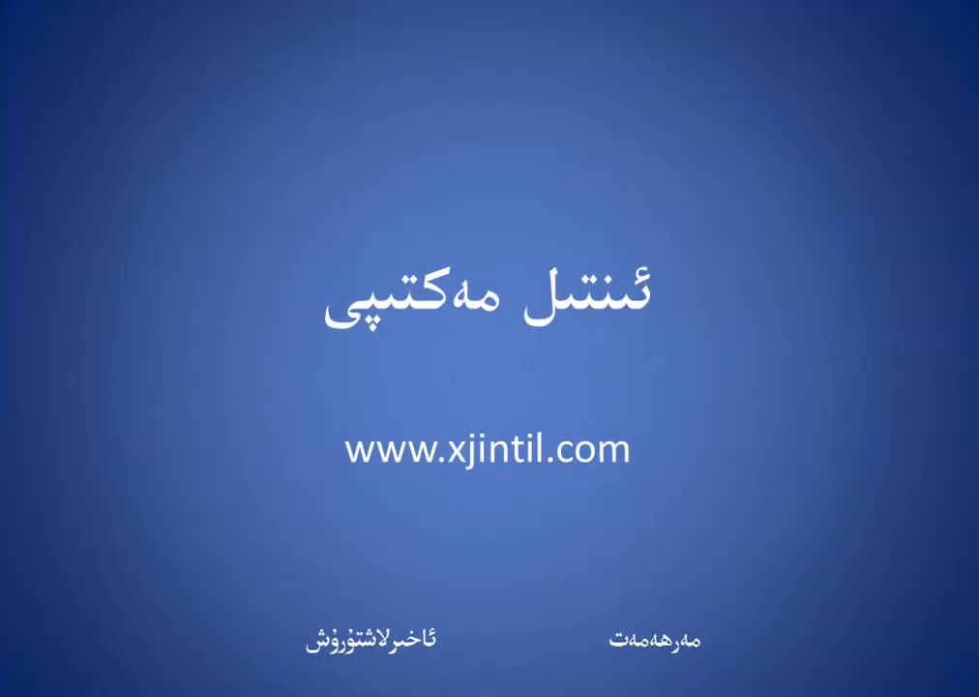
pyautogui.click(656, 641)
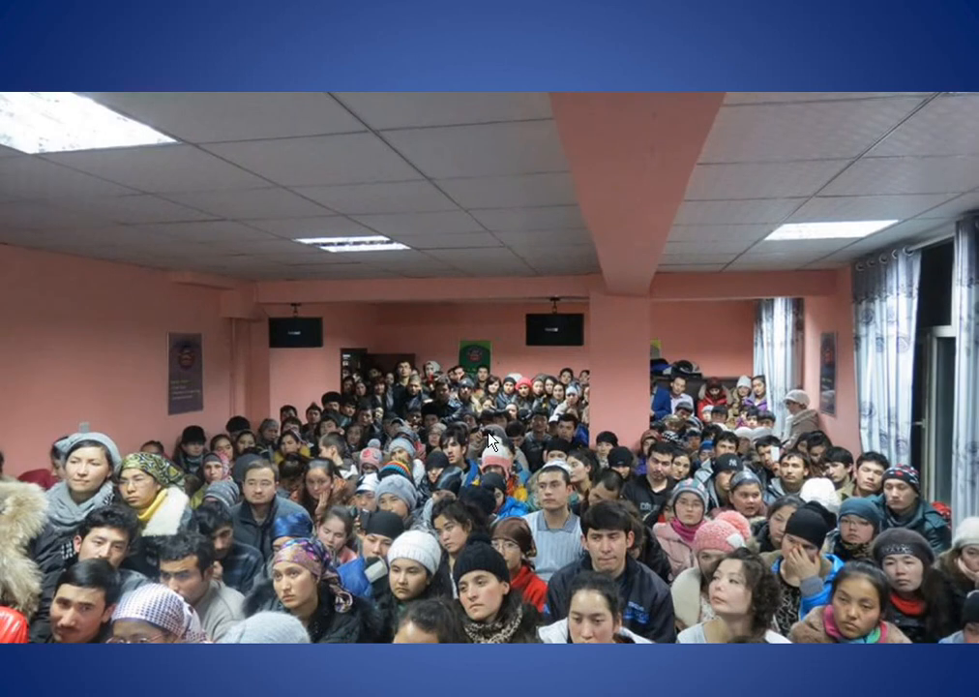
pyautogui.press('Escape')
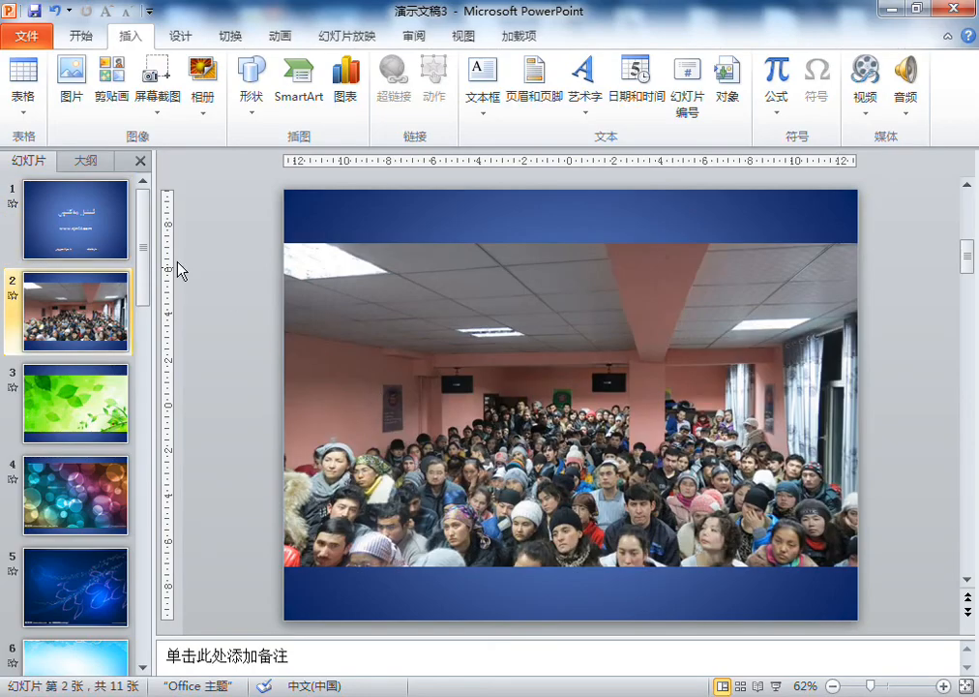
pyautogui.click(126, 226)
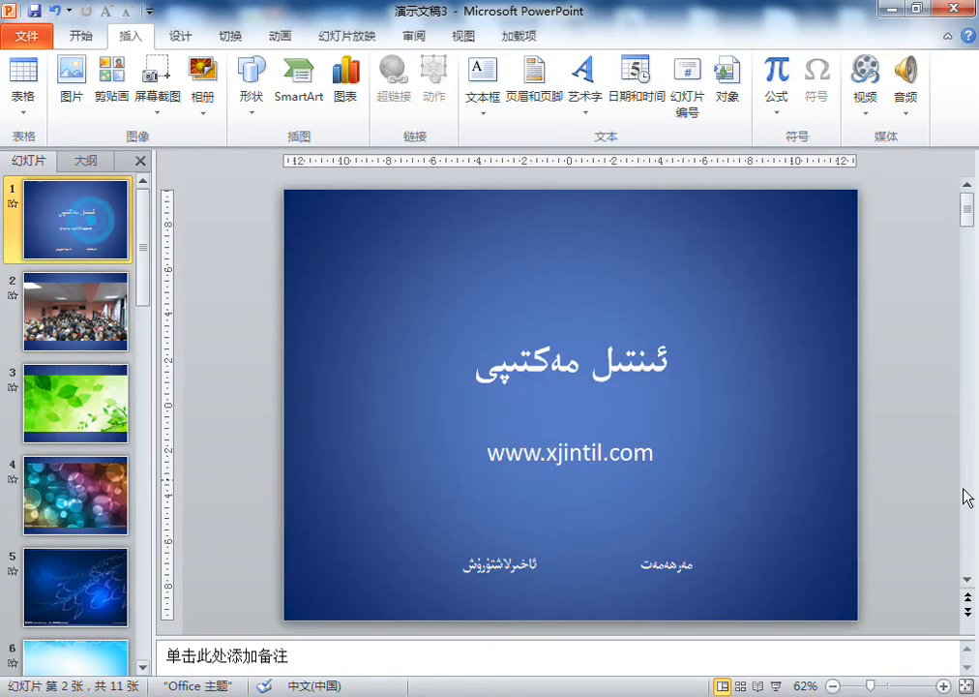
pyautogui.click(777, 685)
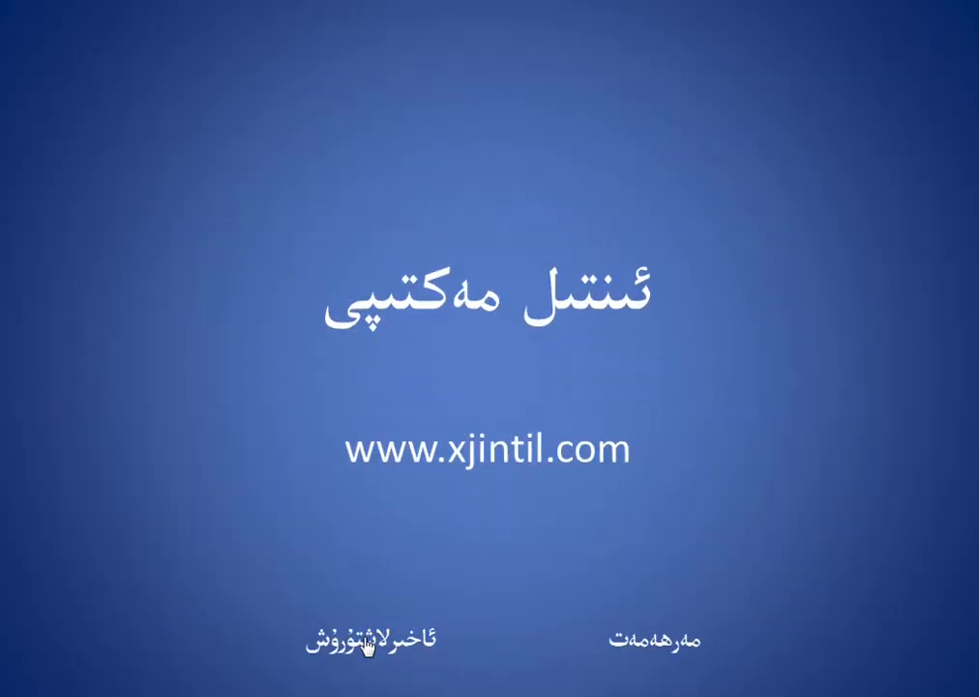
pyautogui.press('Escape')
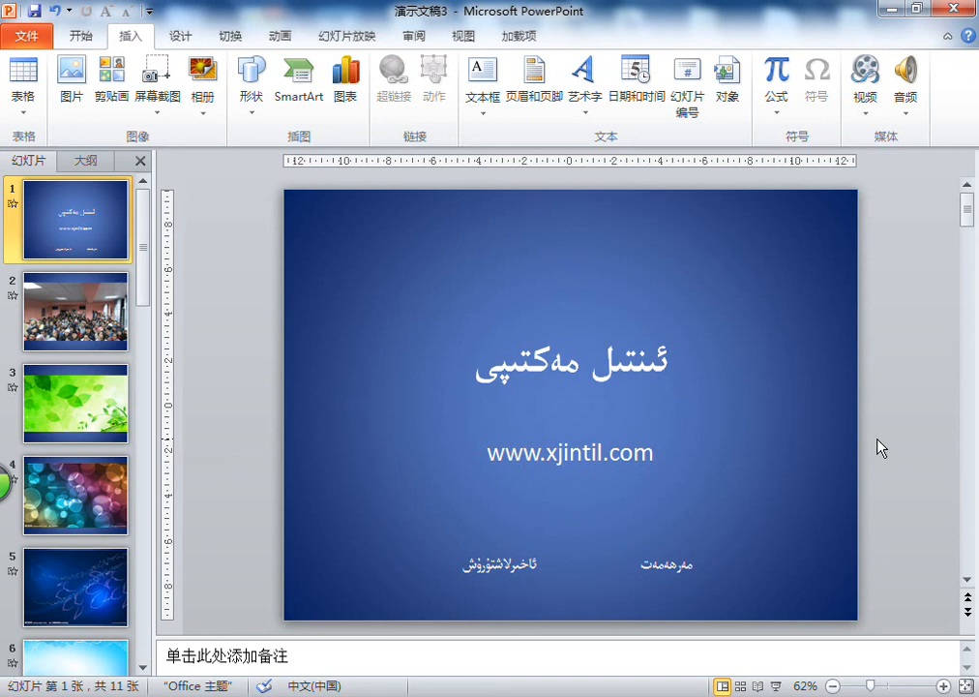
pyautogui.click(488, 106)
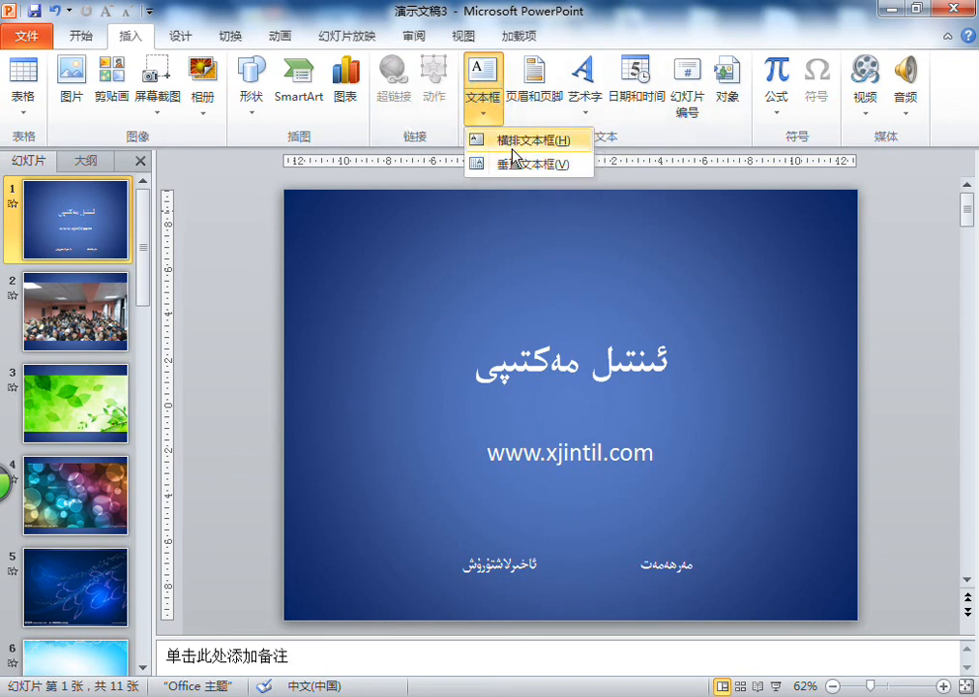
pyautogui.click(510, 164)
# - Open the header and footer settings (页眉和页脚) and turn on the automatically updating date and time (日期和时间)
pyautogui.click(537, 106)
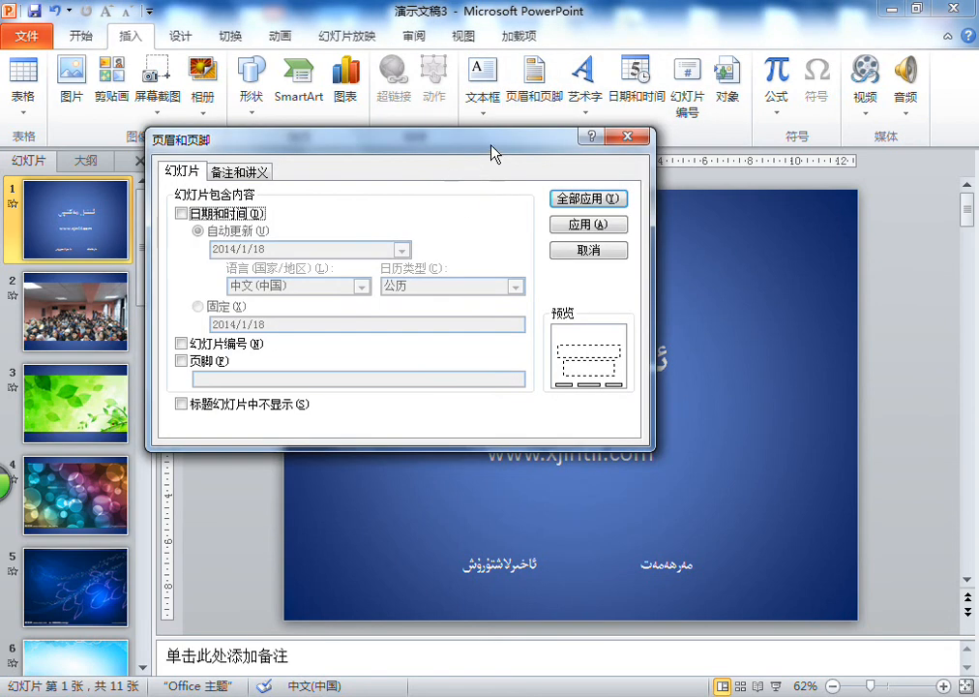
pyautogui.moveTo(491, 145); pyautogui.dragTo(565, 124)
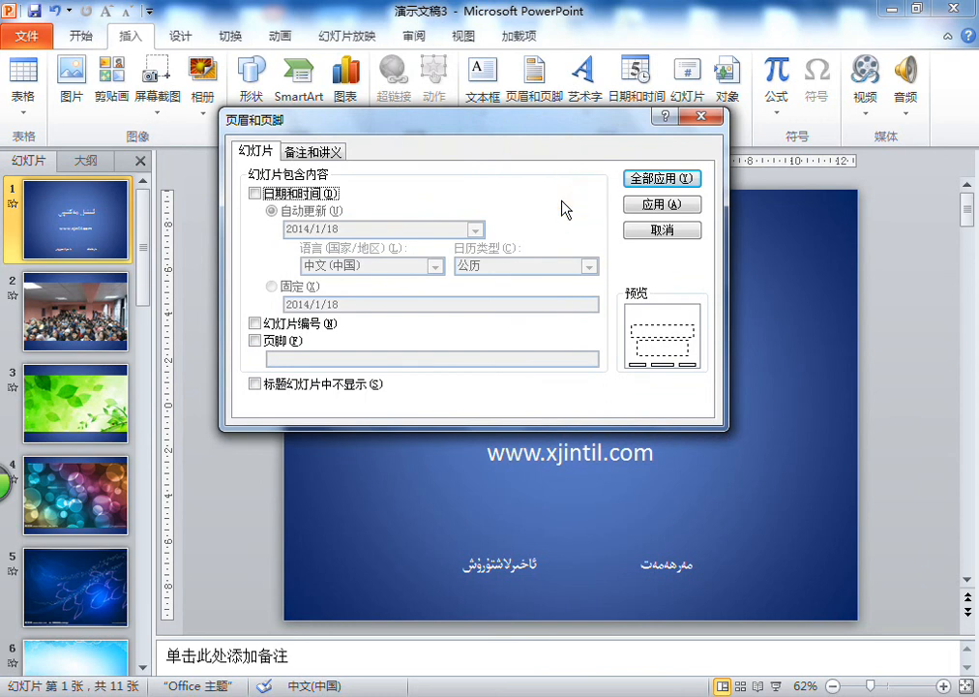
pyautogui.moveTo(583, 118); pyautogui.dragTo(606, 147)
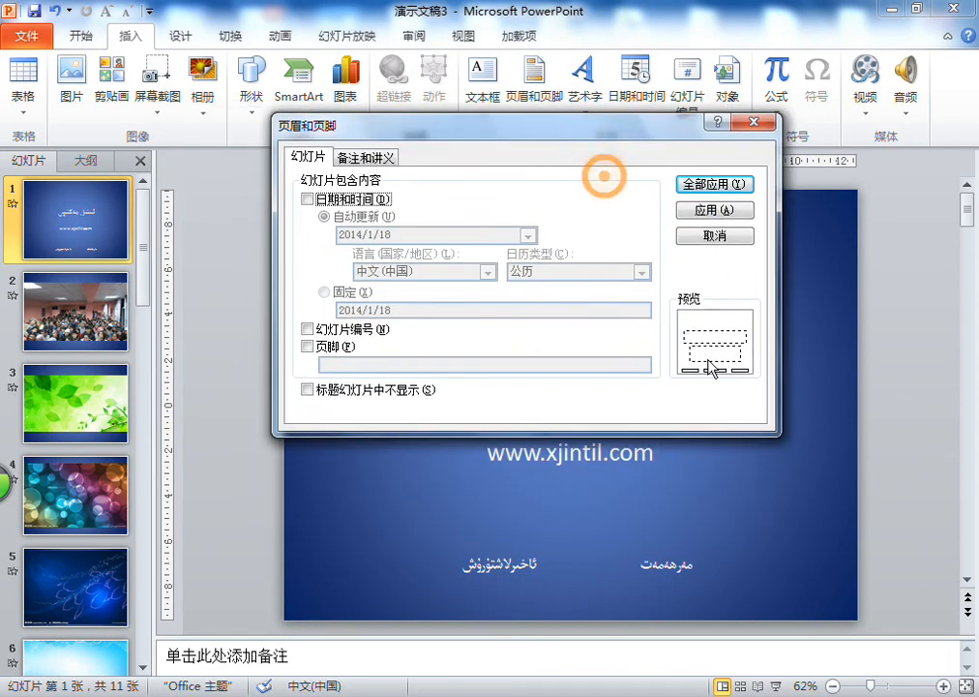
pyautogui.click(351, 200)
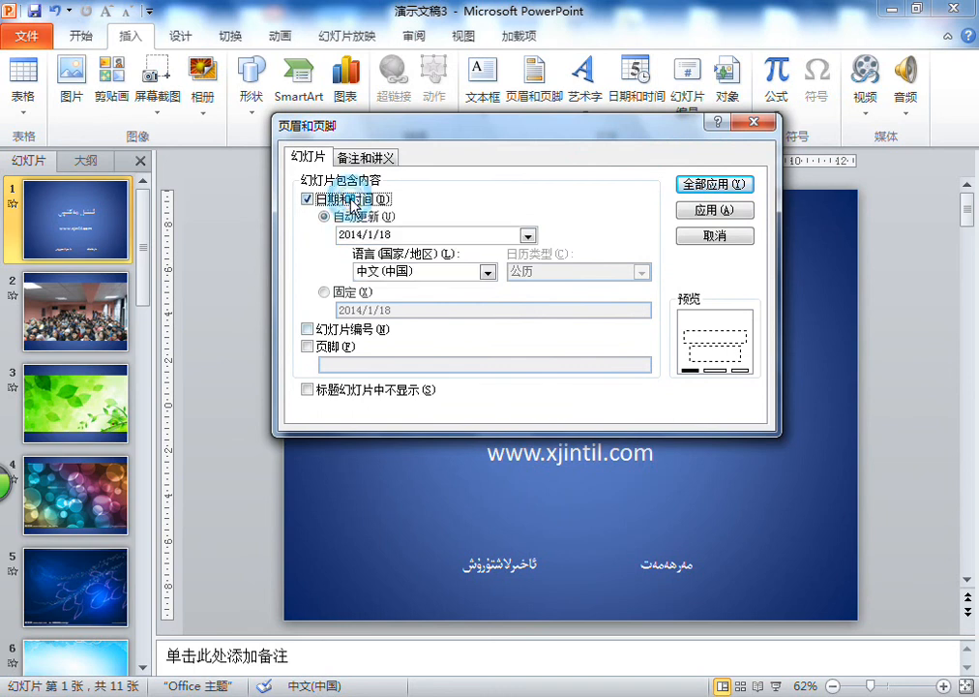
pyautogui.click(353, 201)
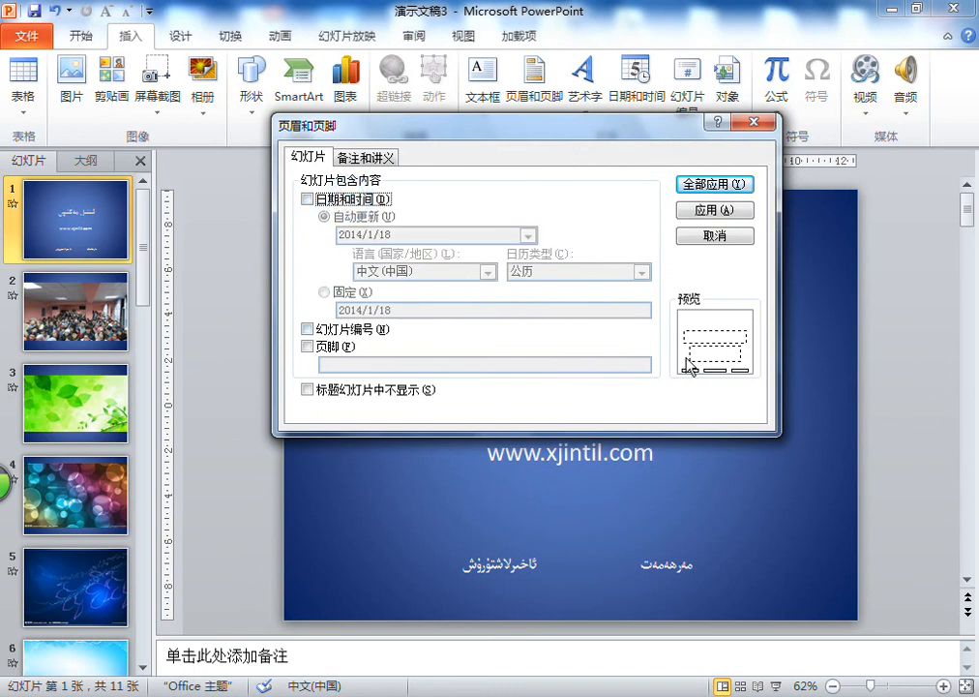
pyautogui.click(320, 198)
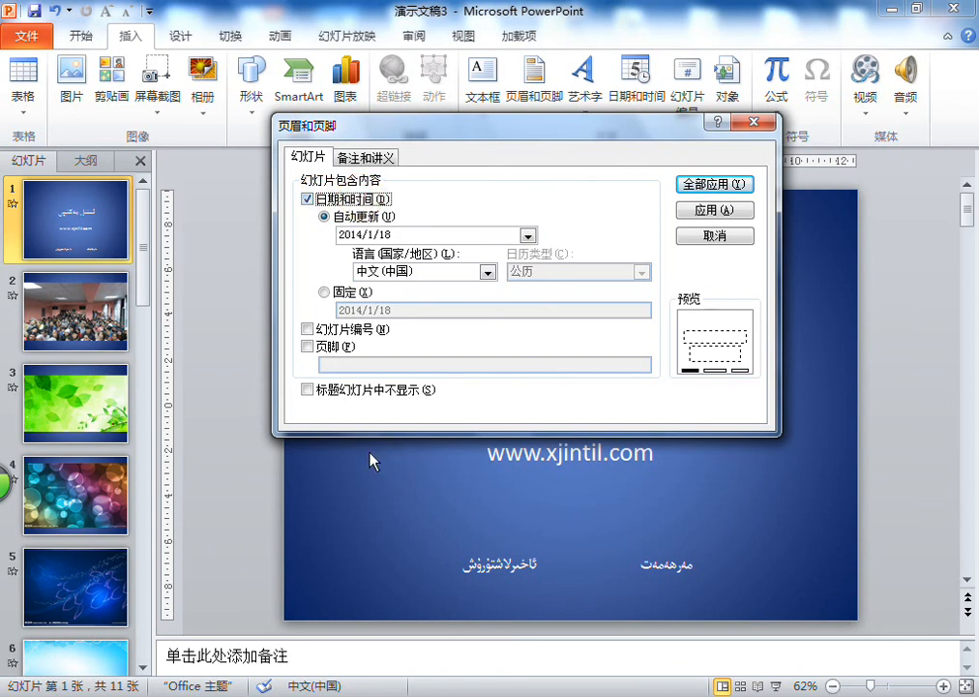
pyautogui.click(309, 330)
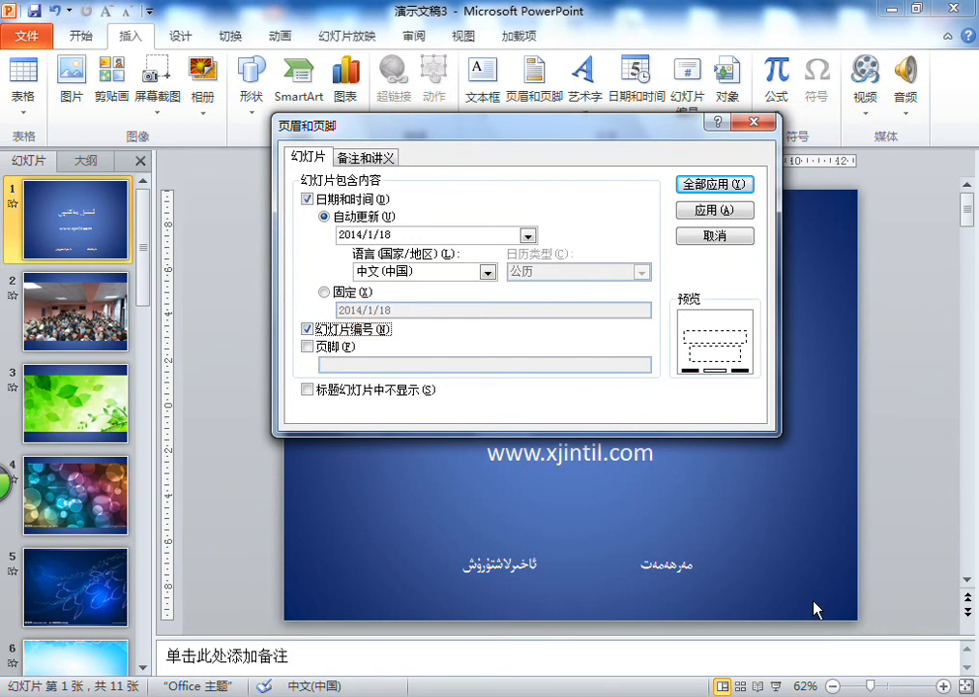
pyautogui.click(308, 346)
pyautogui.click(600, 364)
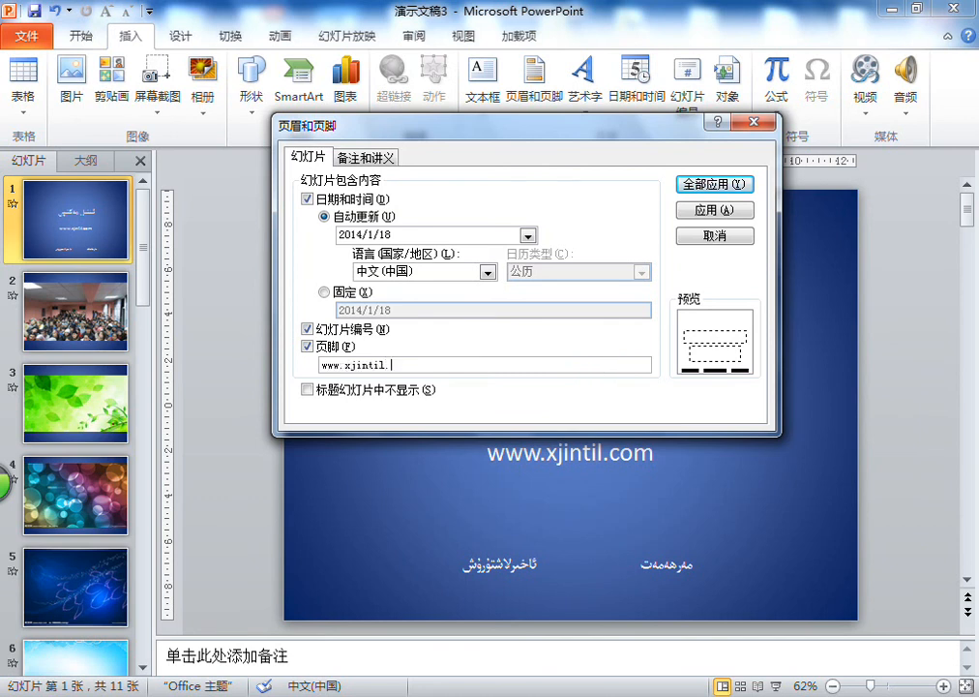
pyautogui.click(714, 184)
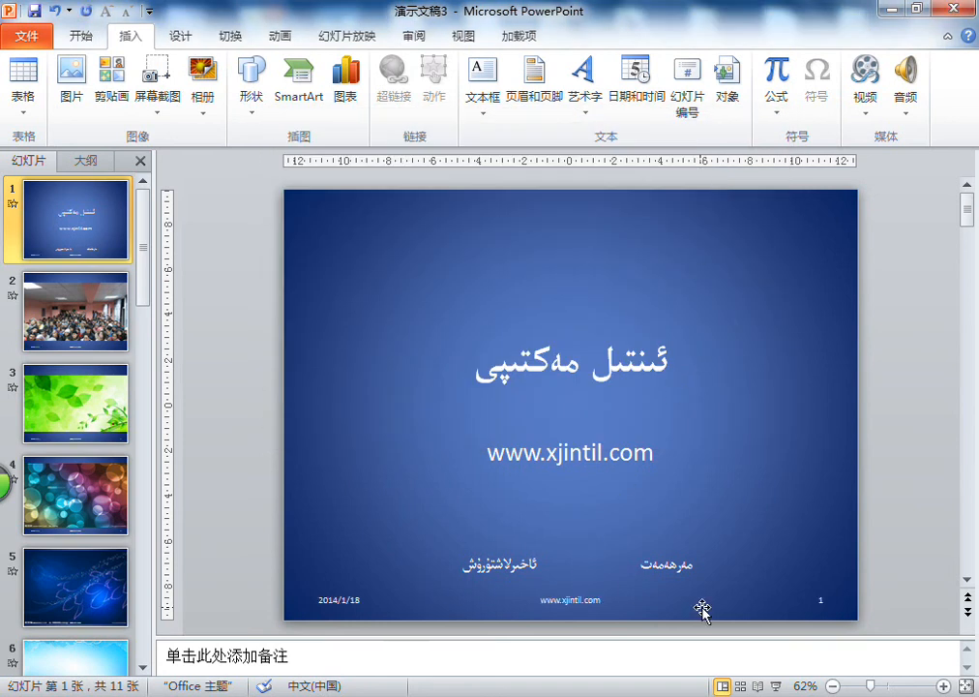
# - Remove the date and time, slide number and footer from slide 1 only
pyautogui.click(43, 291)
pyautogui.click(68, 255)
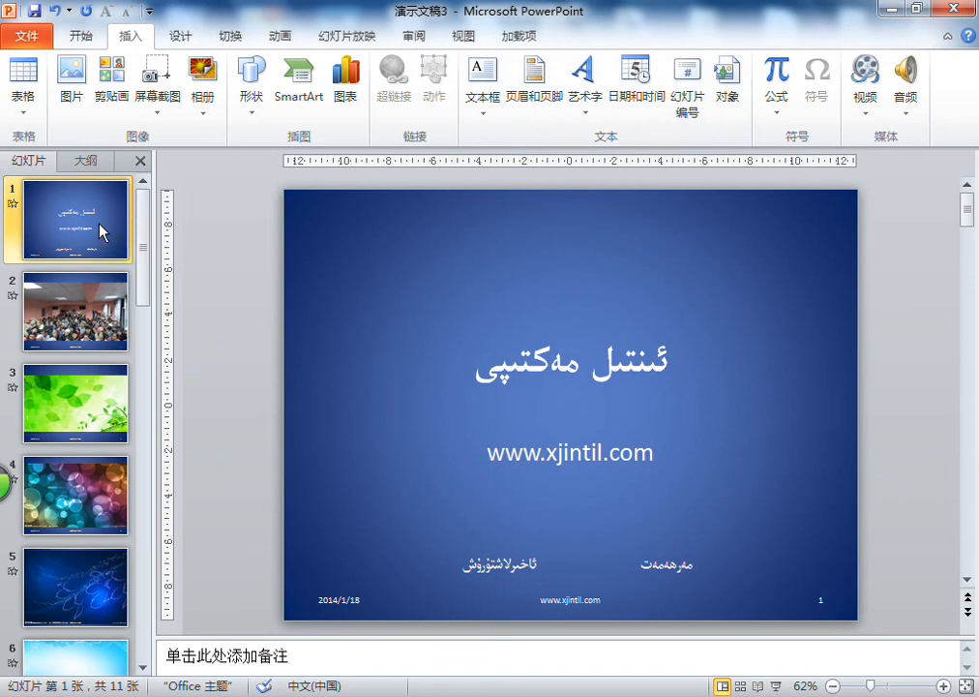
pyautogui.click(535, 101)
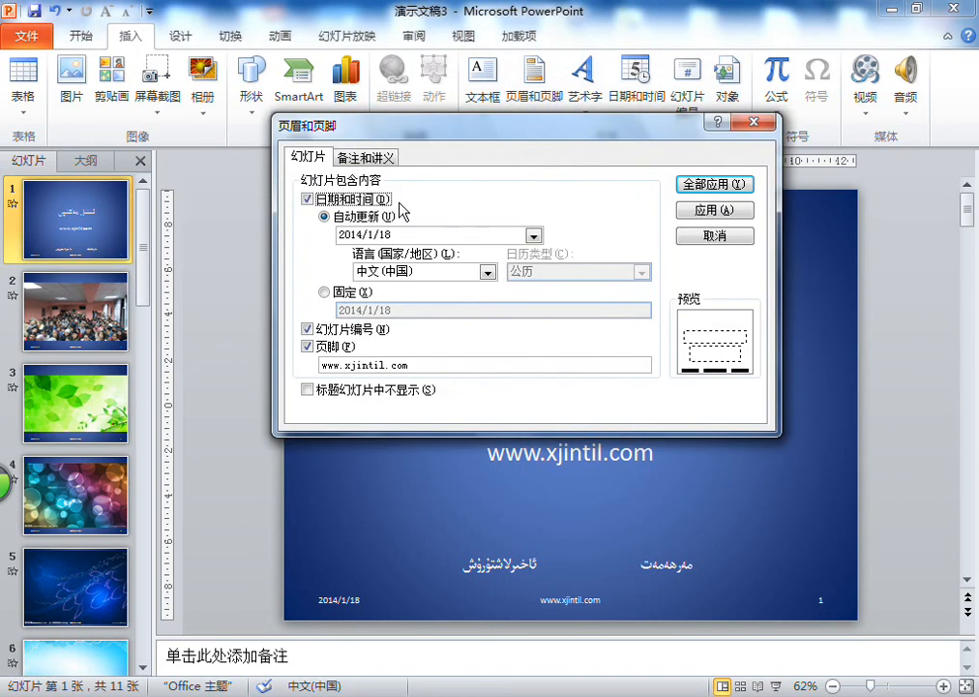
pyautogui.click(306, 198)
pyautogui.click(307, 329)
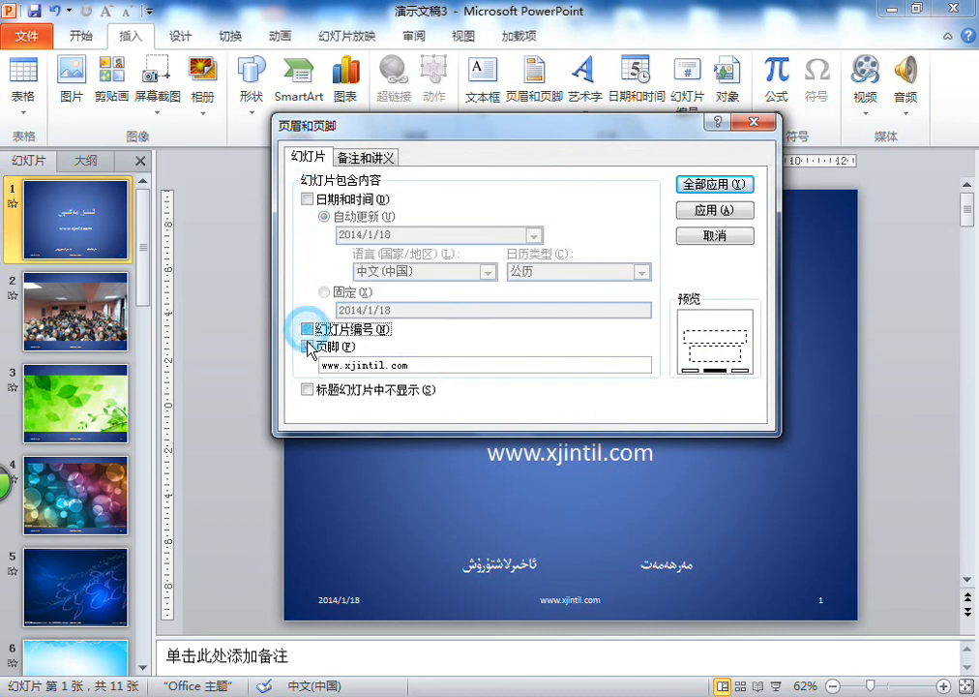
pyautogui.click(306, 345)
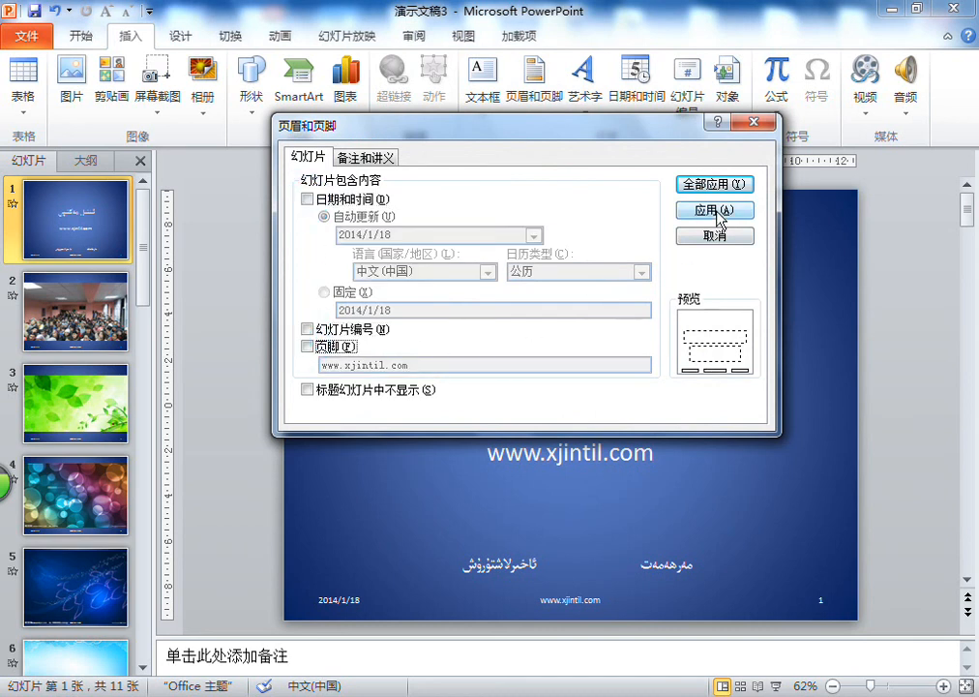
pyautogui.click(715, 211)
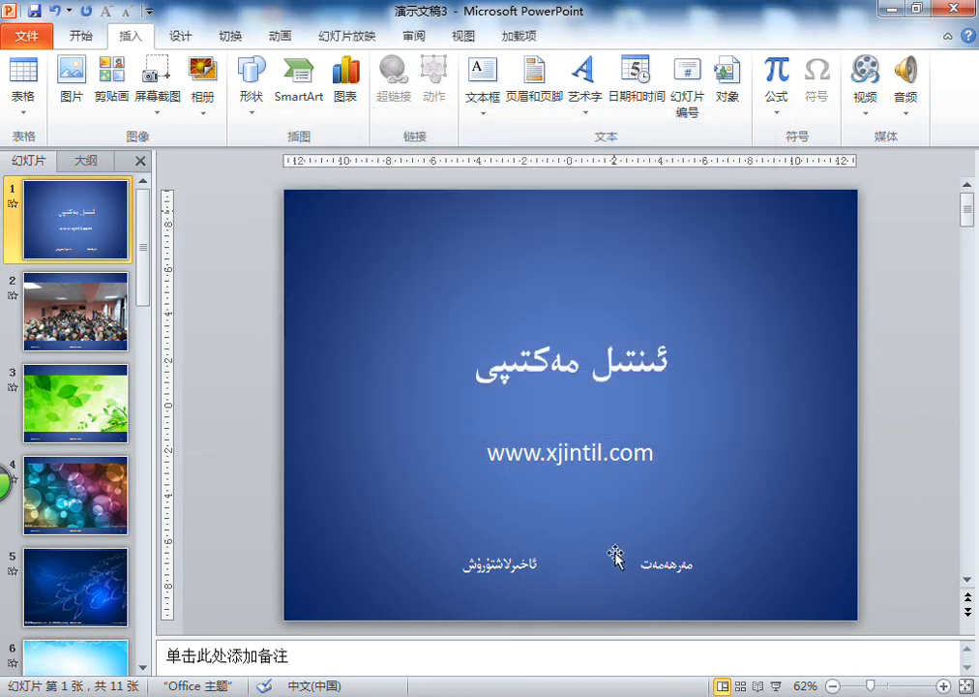
# - Check the footers on slides 2 to 4 and return to slide 1
pyautogui.click(77, 311)
pyautogui.click(75, 404)
pyautogui.click(77, 503)
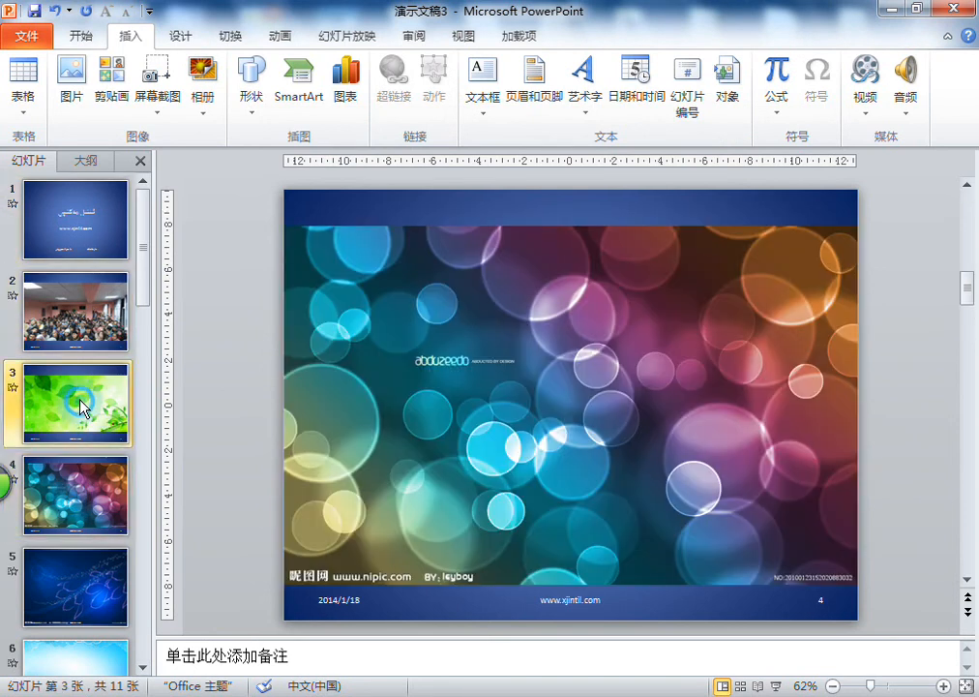
pyautogui.click(77, 311)
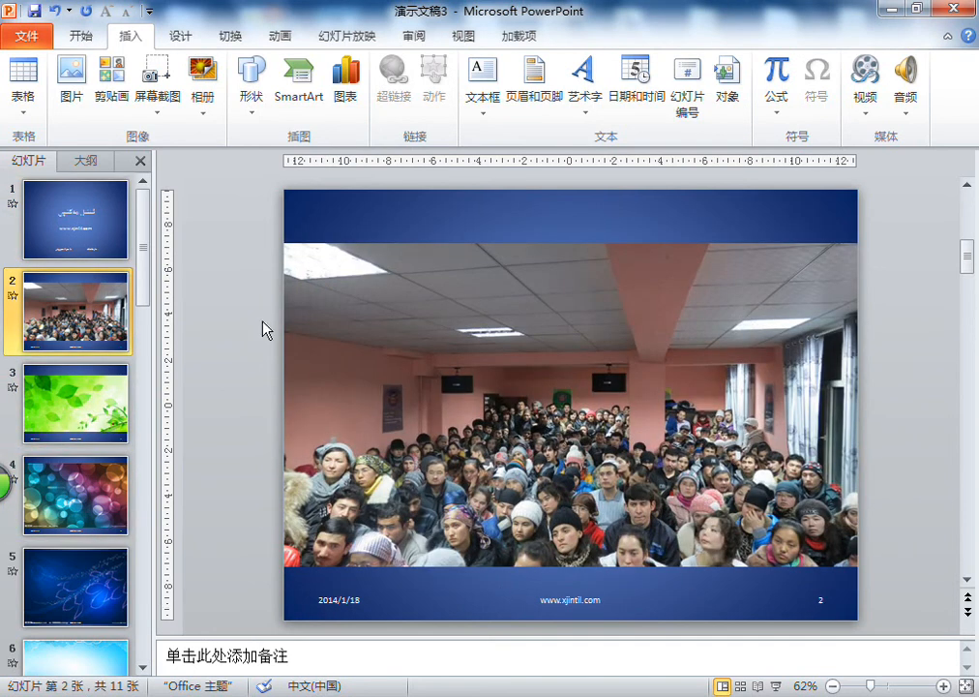
pyautogui.click(87, 229)
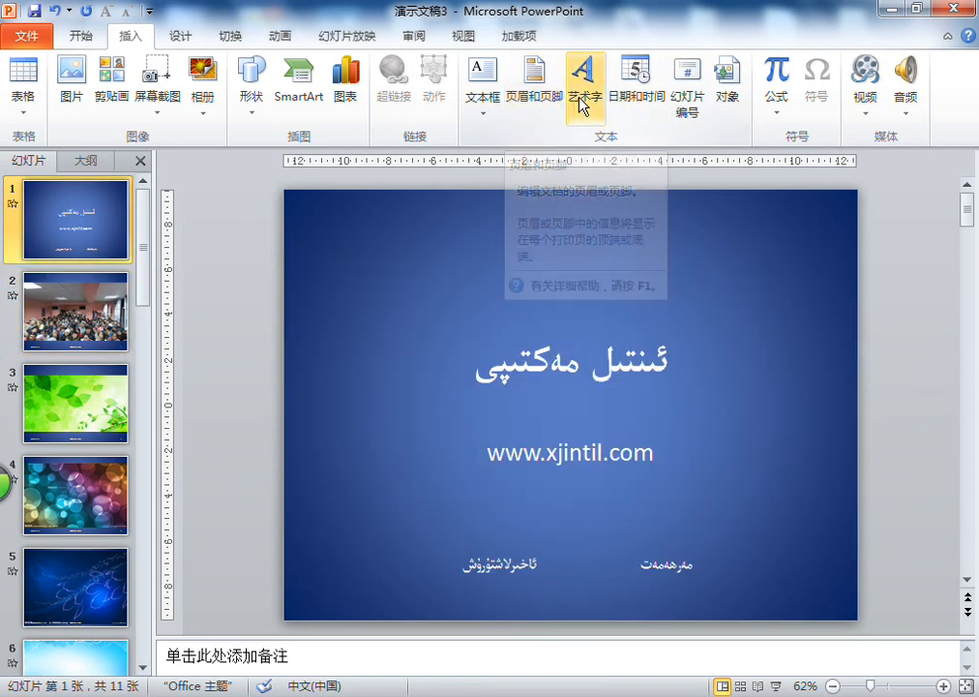
pyautogui.click(583, 105)
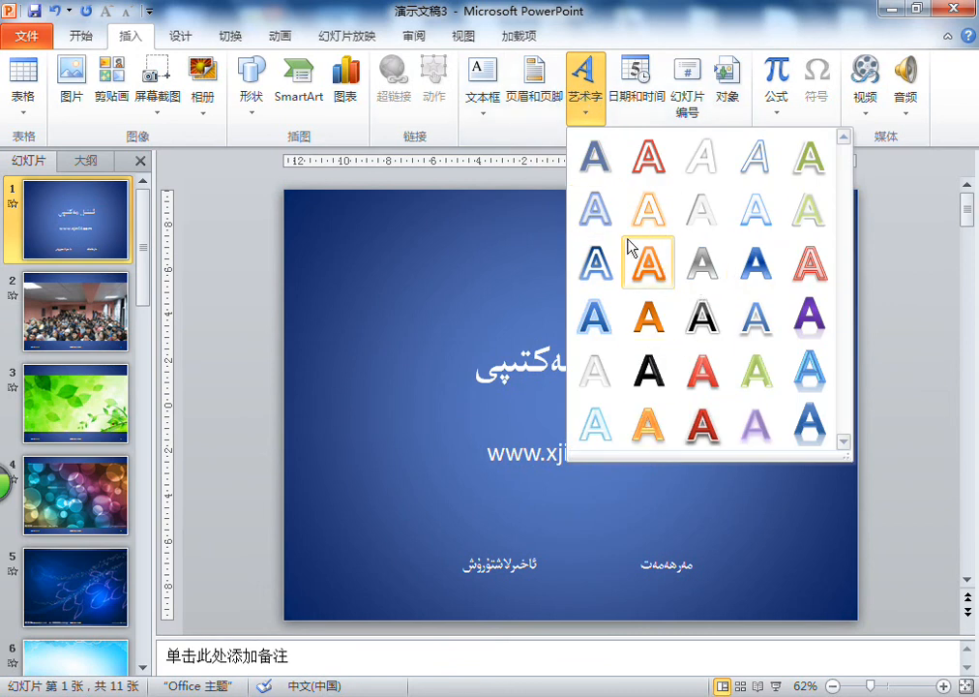
pyautogui.click(646, 14)
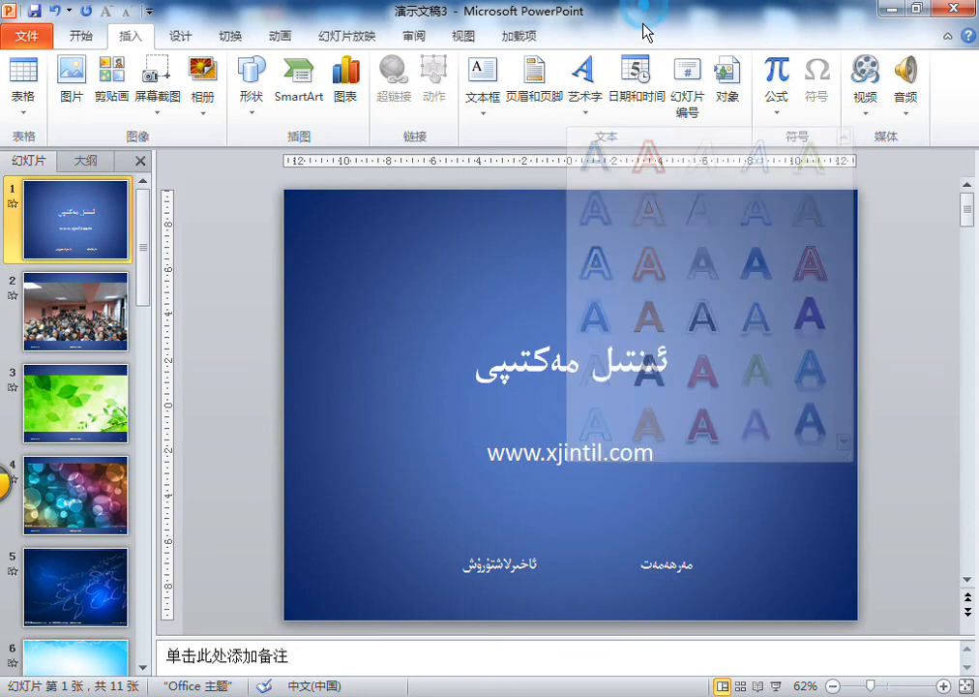
# - Use the date and time command to enable the automatically updating date in slide 1's header and footer settings
pyautogui.click(638, 110)
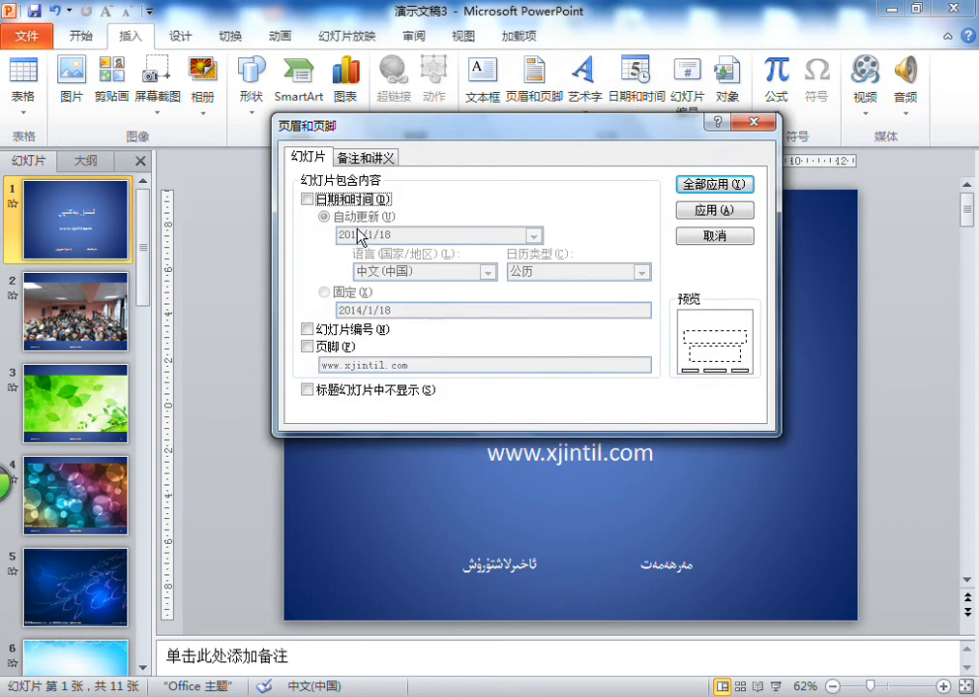
pyautogui.click(309, 199)
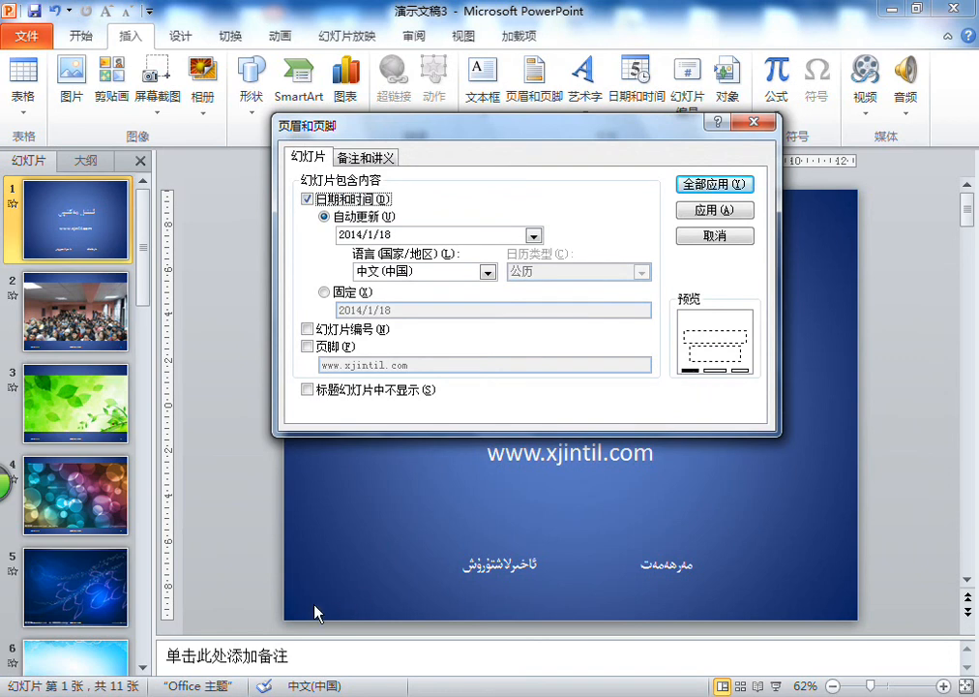